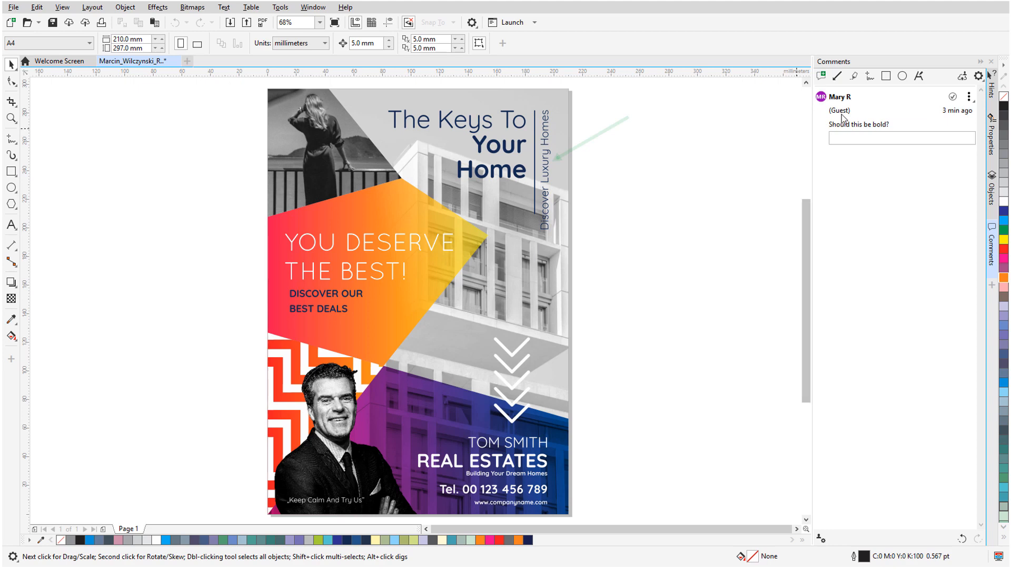
# Step: Reply "Yes please" to the "Should this be bold?" comment
pyautogui.click(842, 115)
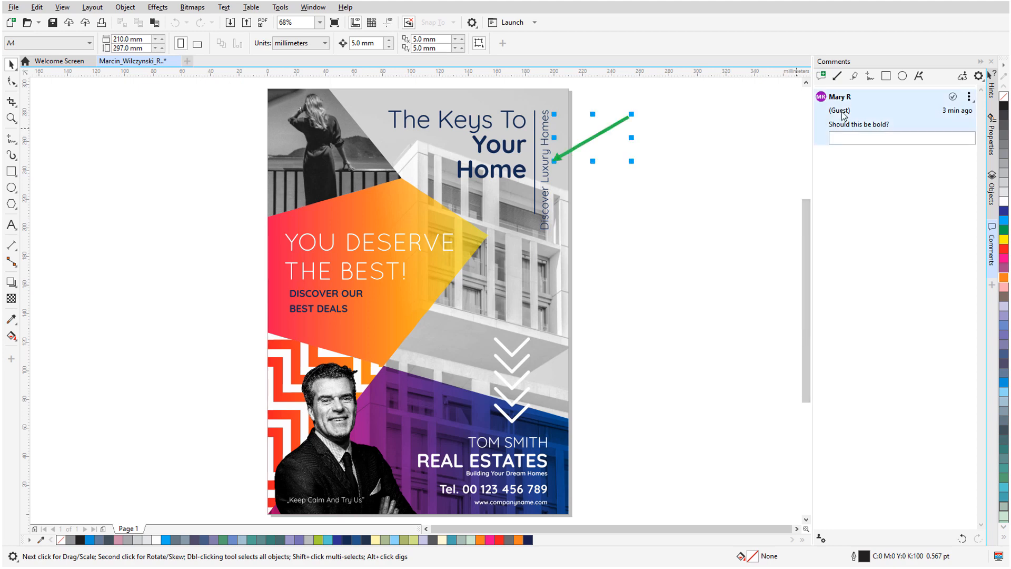
pyautogui.click(848, 138)
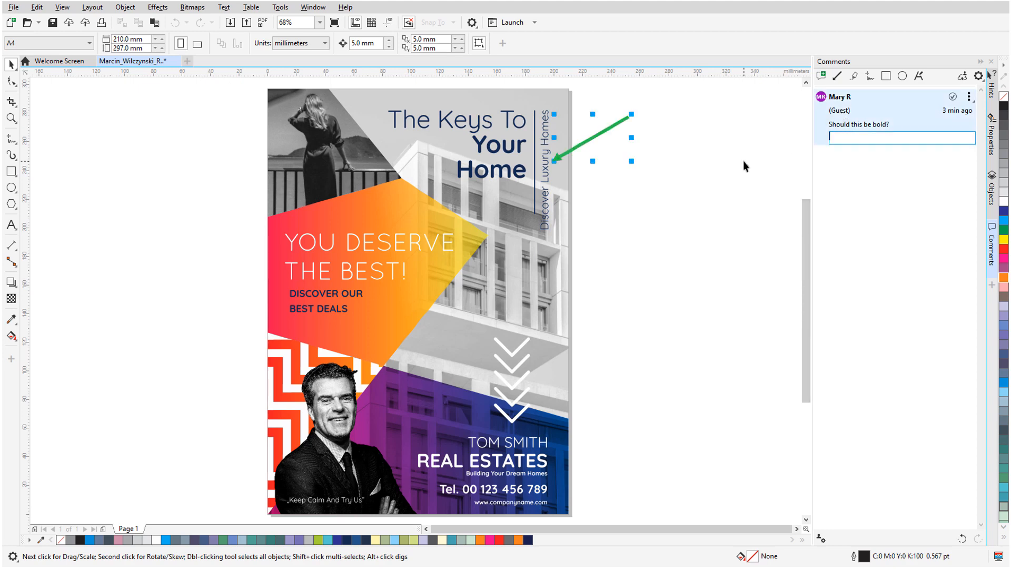
pyautogui.write('Yes please')
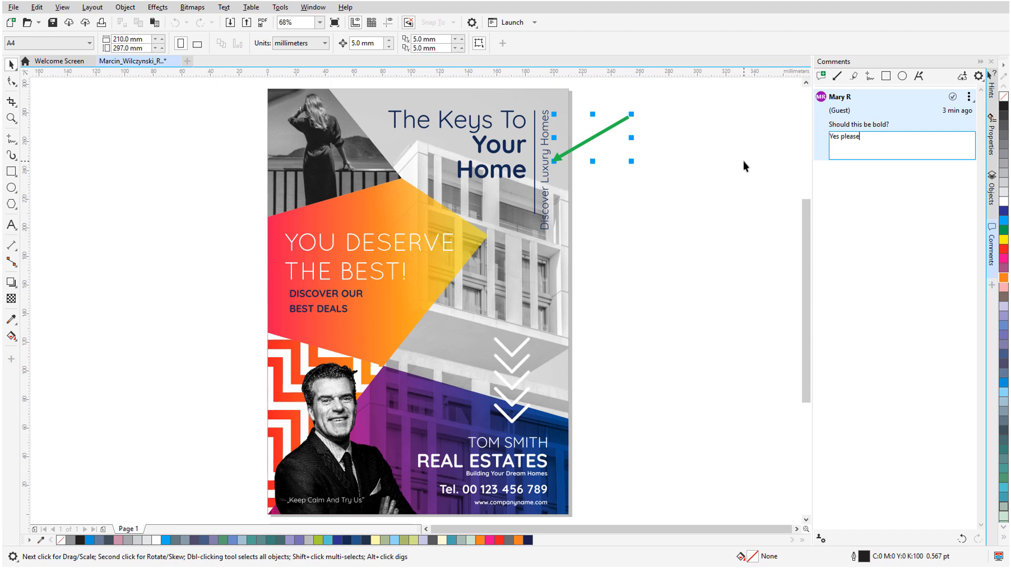
pyautogui.press('Return')
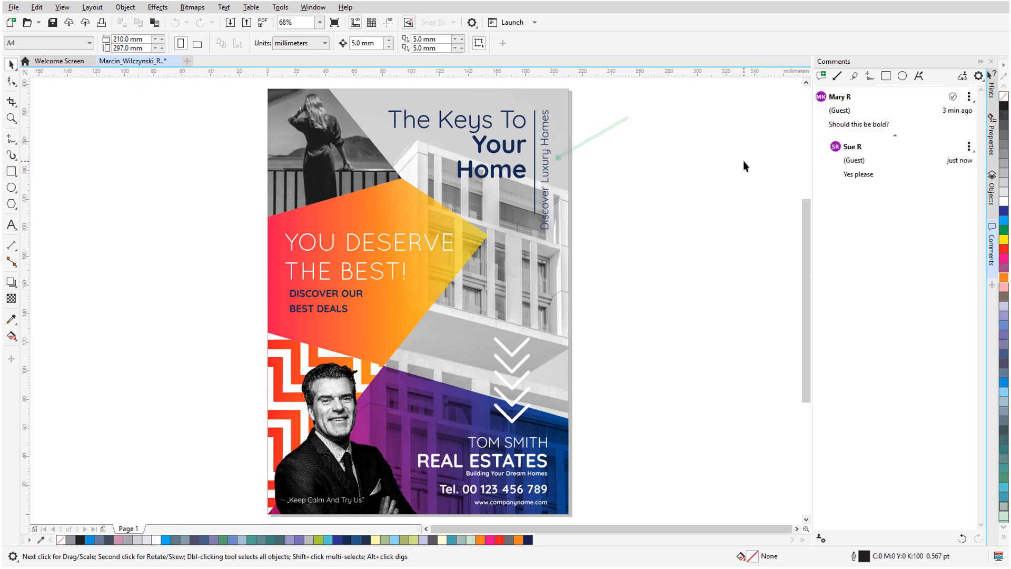
# Step: Place a note on the photo of the woman with the comment "Please lighten this image"
pyautogui.click(820, 77)
pyautogui.click(285, 143)
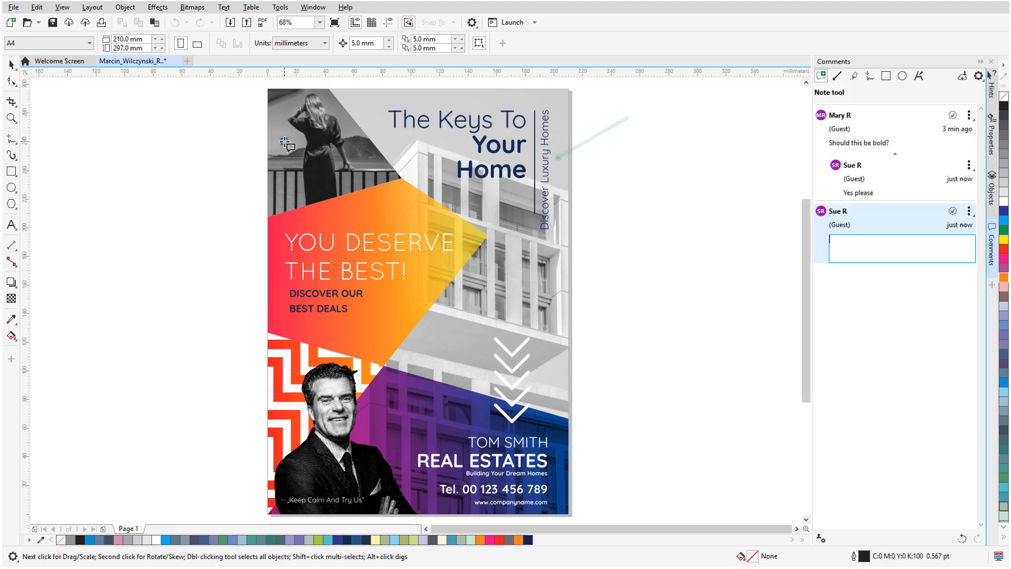
pyautogui.write('Please lighten this image')
pyautogui.press('Return')
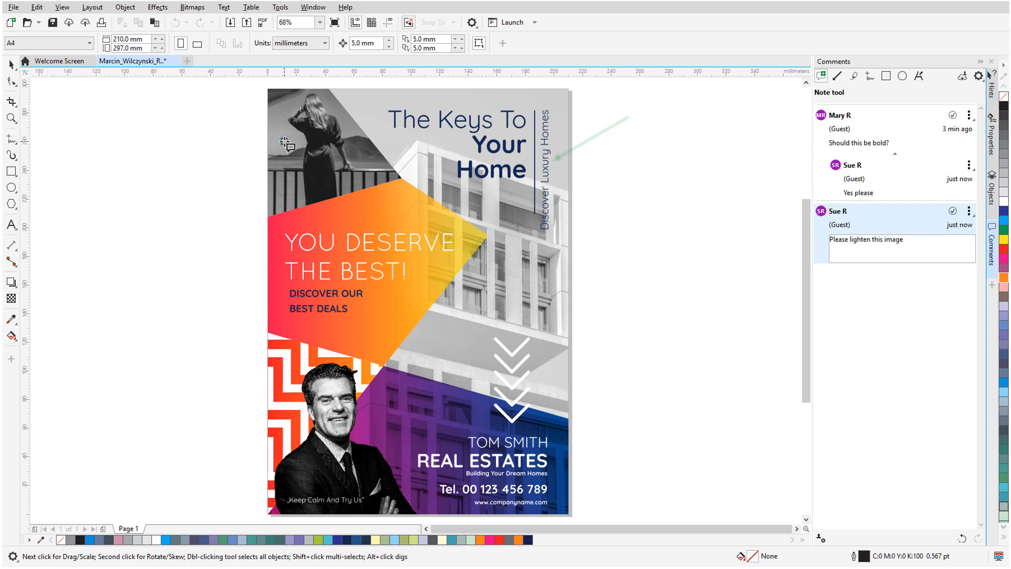
# Step: Highlight the word "ESTATES" in the "REAL ESTATES" heading and comment "No S at the end"
pyautogui.click(854, 76)
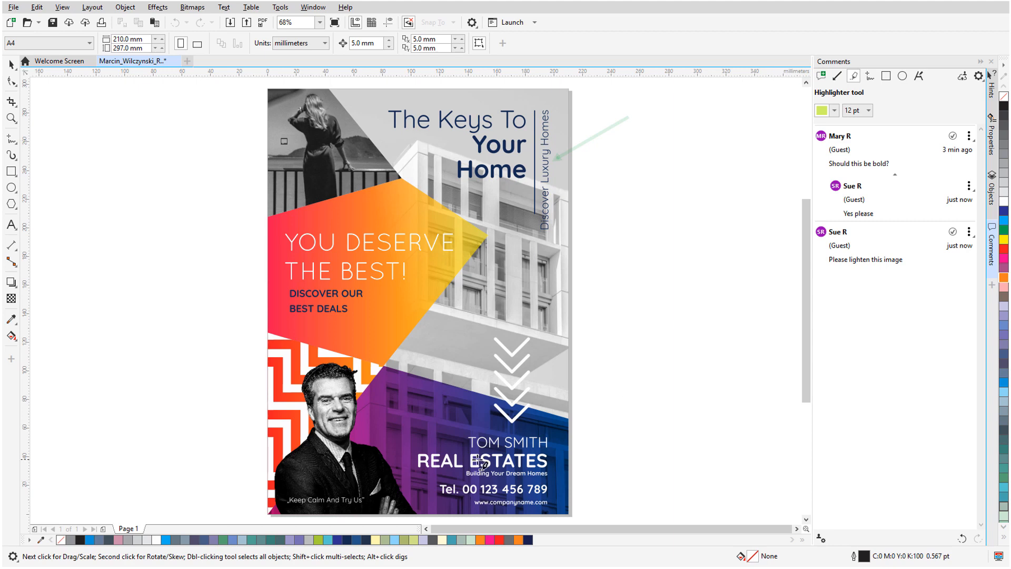
pyautogui.moveTo(475, 470); pyautogui.dragTo(550, 468)
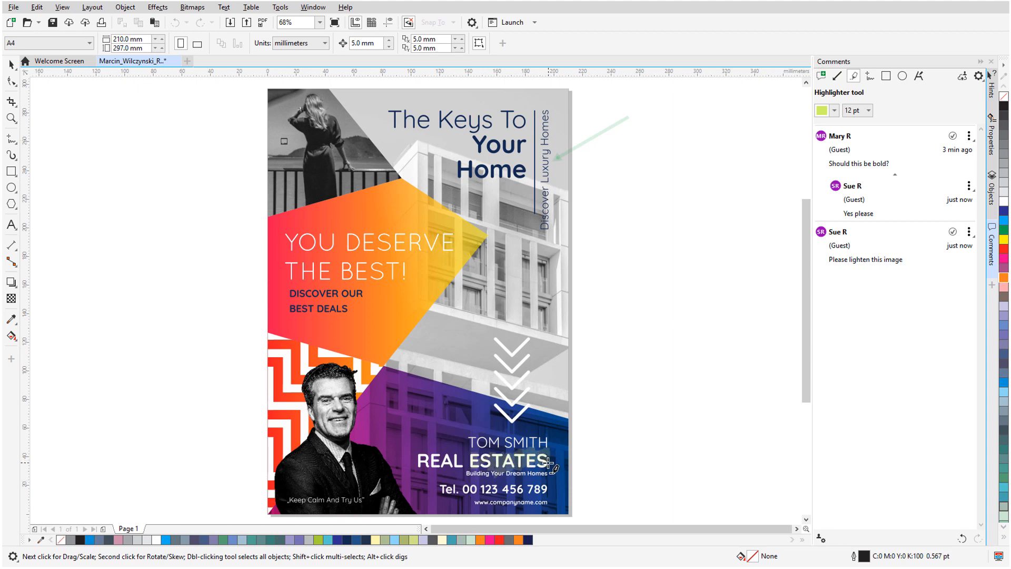
pyautogui.write('No S at the end')
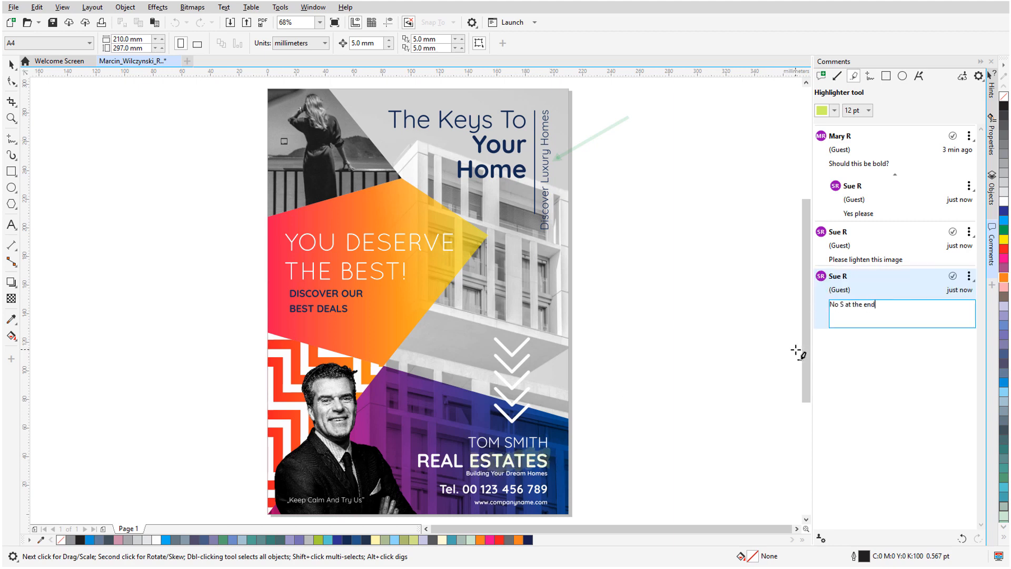
pyautogui.press('Return')
# Step: Circle "Your Home" in the title with the freehand markup, comment "Please move down a bit", and save the brochure
pyautogui.click(870, 75)
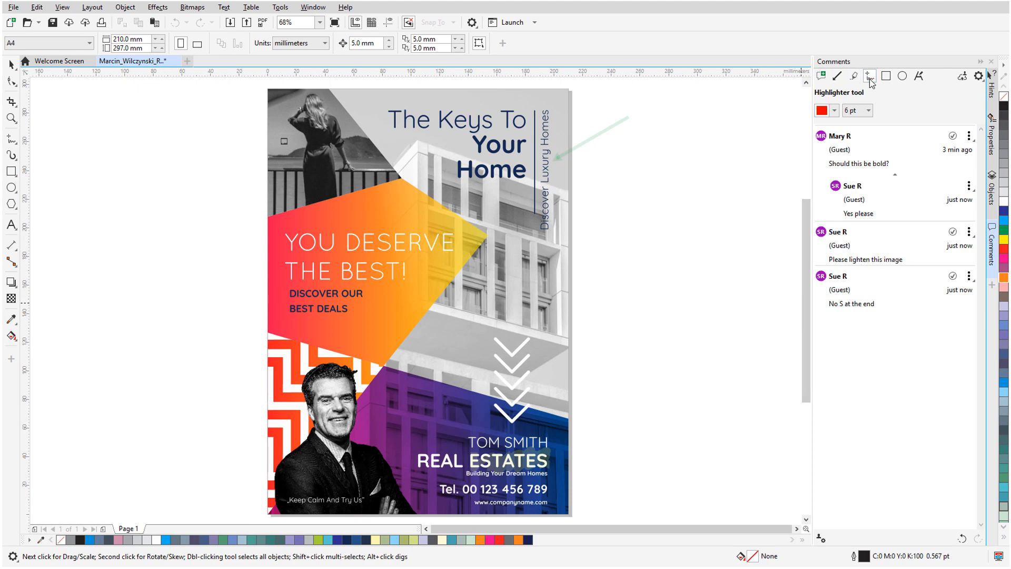
pyautogui.moveTo(492, 127)
pyautogui.mouseDown()
pyautogui.moveTo(469, 191)
pyautogui.moveTo(544, 153)
pyautogui.moveTo(492, 120)
pyautogui.mouseUp()
pyautogui.write('Please')
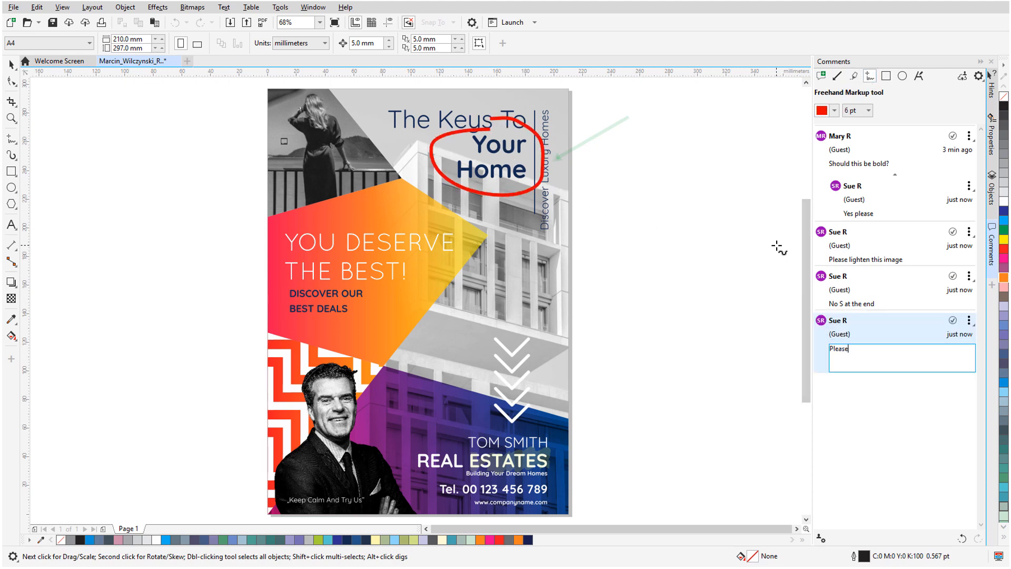
pyautogui.write(' move down a bit')
pyautogui.press('Return')
pyautogui.hotkey('ctrl', 's')
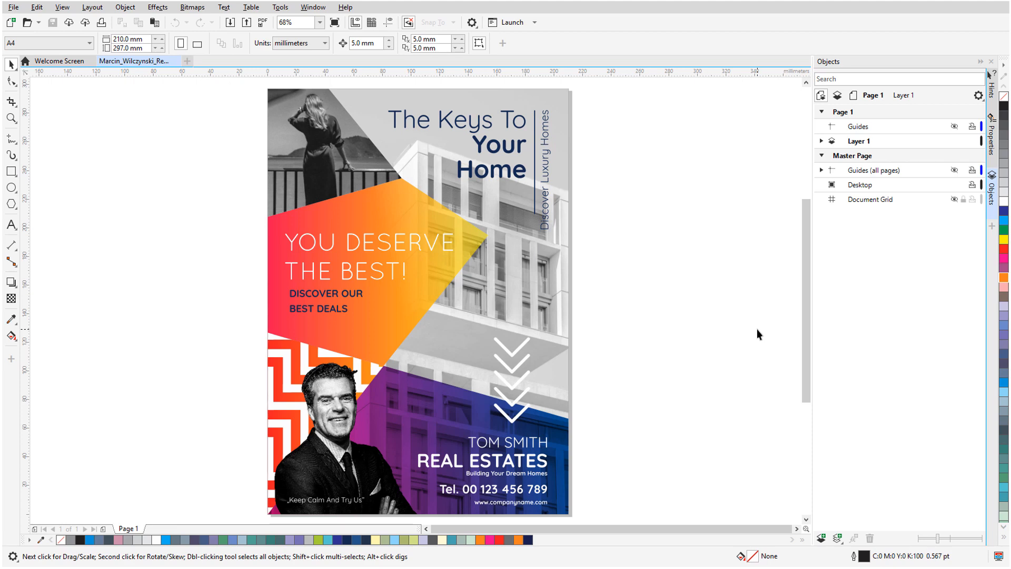
# Step: Open the Comments docker and continue as a guest, entering the first reviewer's name and email address
pyautogui.click(314, 8)
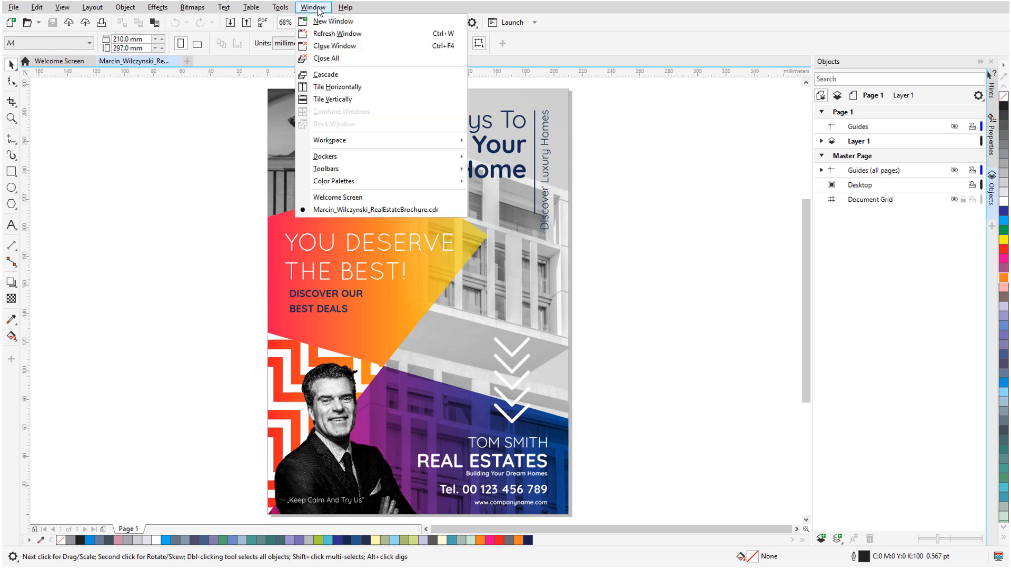
pyautogui.moveTo(411, 156)
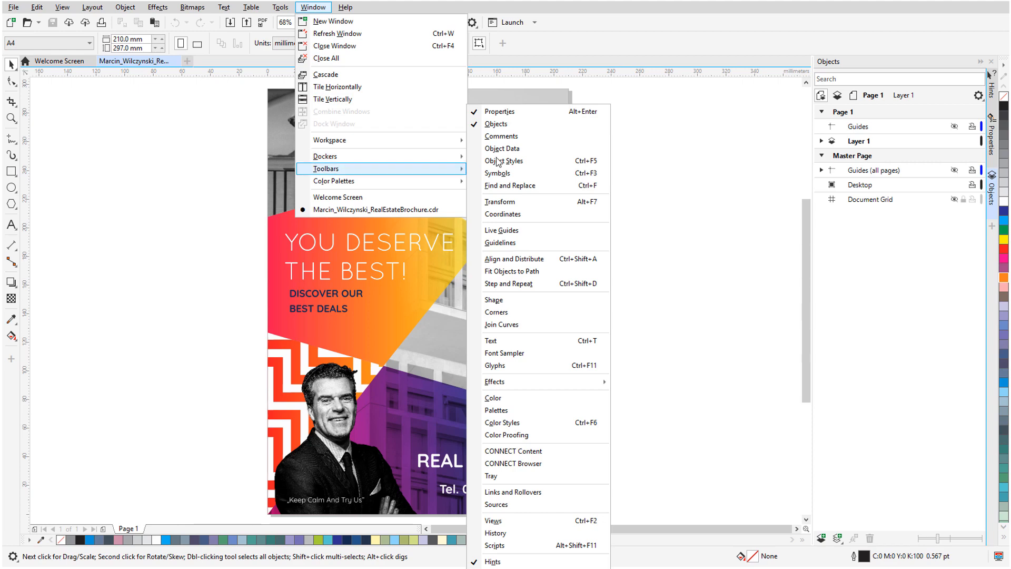
pyautogui.click(529, 137)
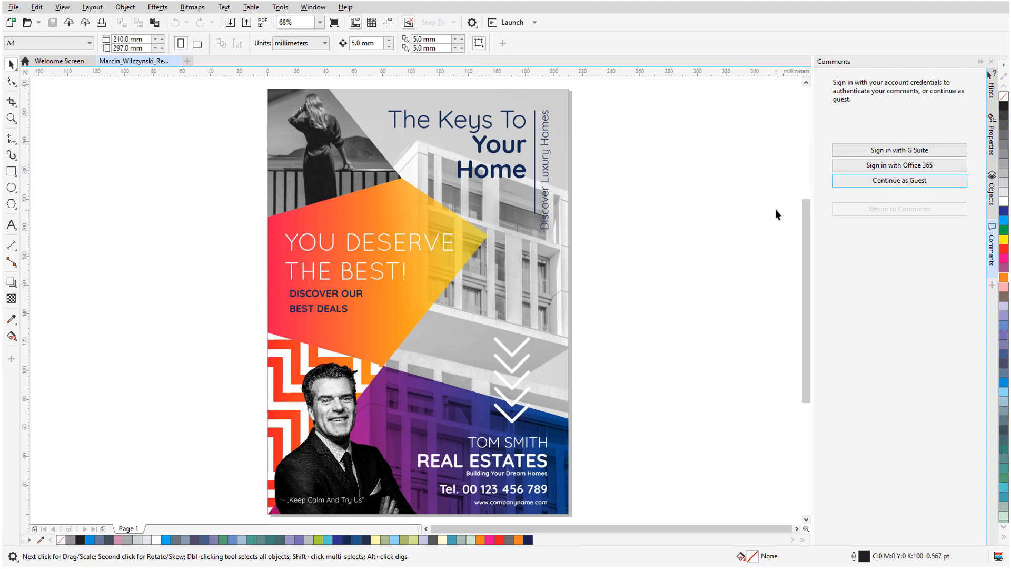
pyautogui.click(852, 180)
pyautogui.click(874, 153)
pyautogui.write('Mary R')
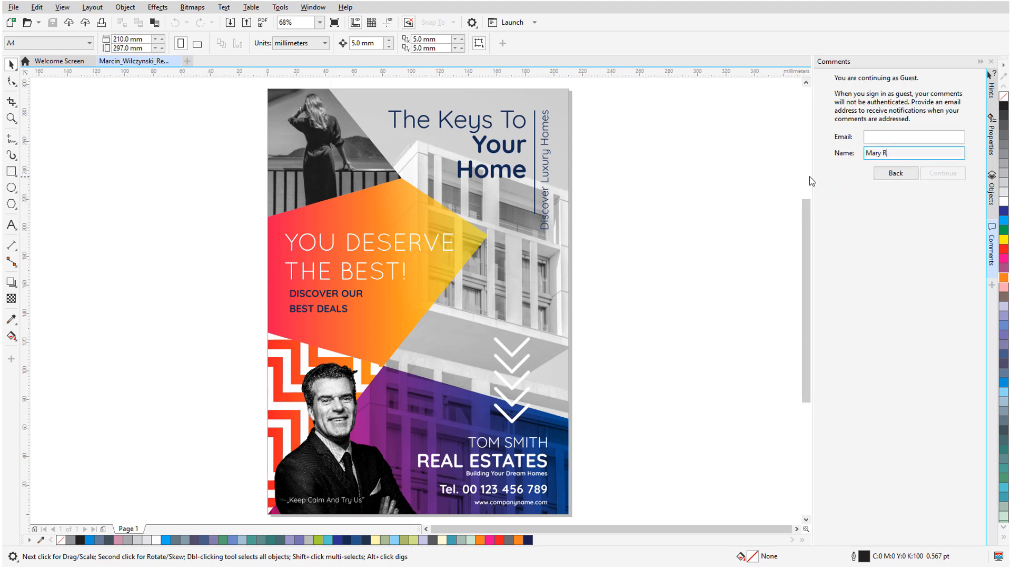
pyautogui.hotkey('shift', 'Tab')
pyautogui.write('mary@mary.com')
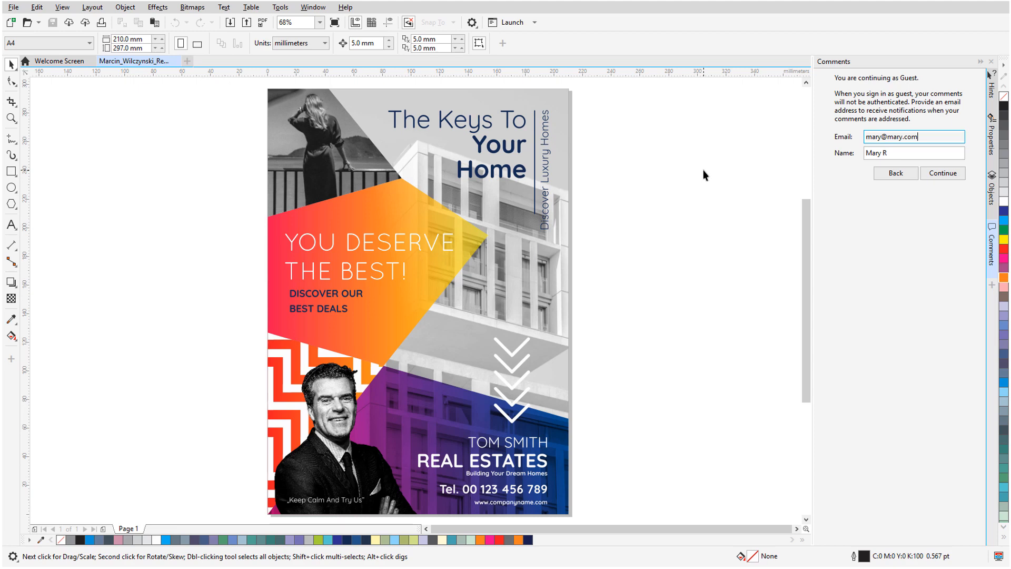
pyautogui.click(943, 174)
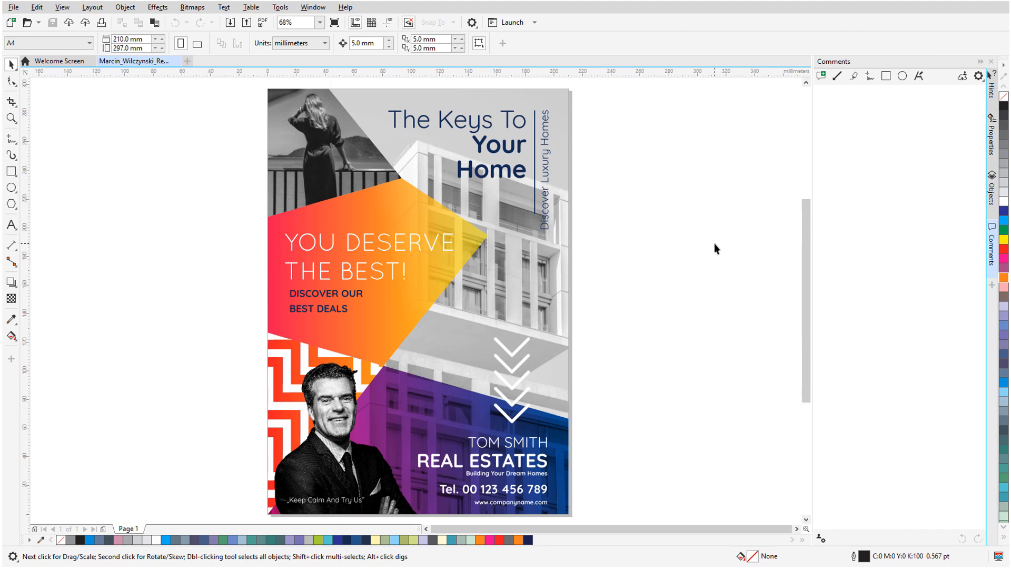
# Step: Set the Arrow Markup tool's colour to green
pyautogui.click(837, 75)
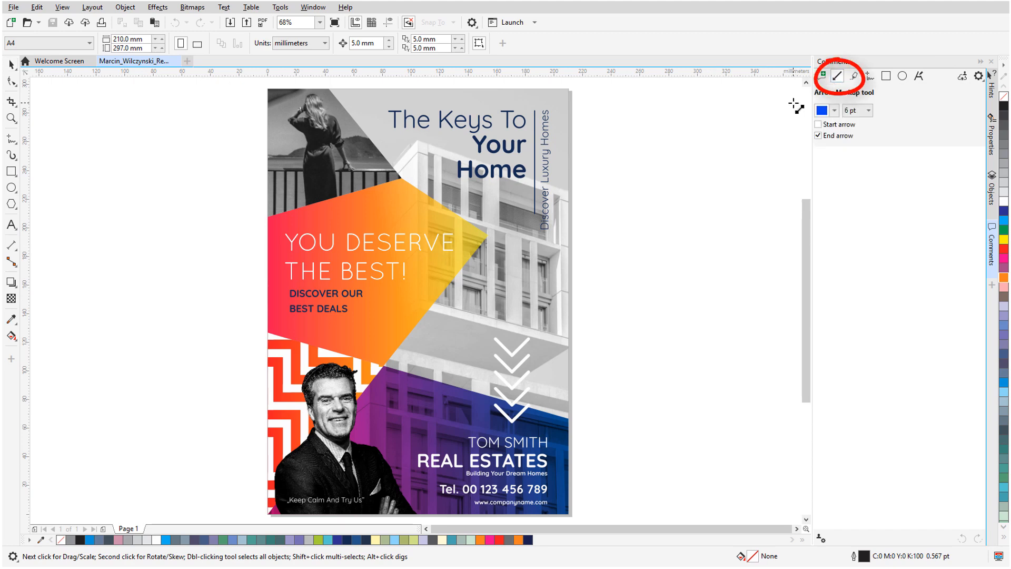
pyautogui.click(835, 110)
pyautogui.click(845, 246)
pyautogui.click(877, 202)
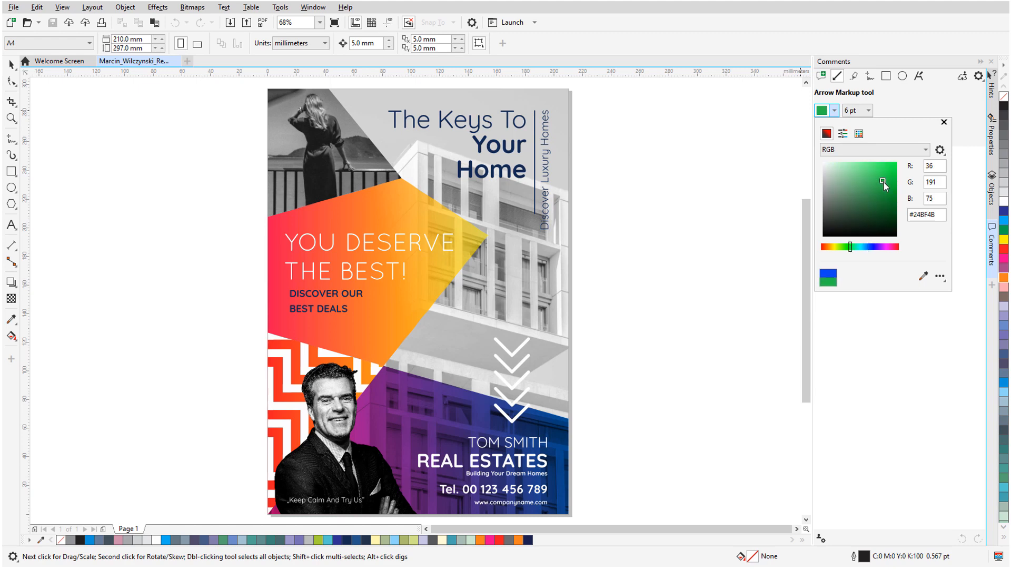
pyautogui.click(944, 122)
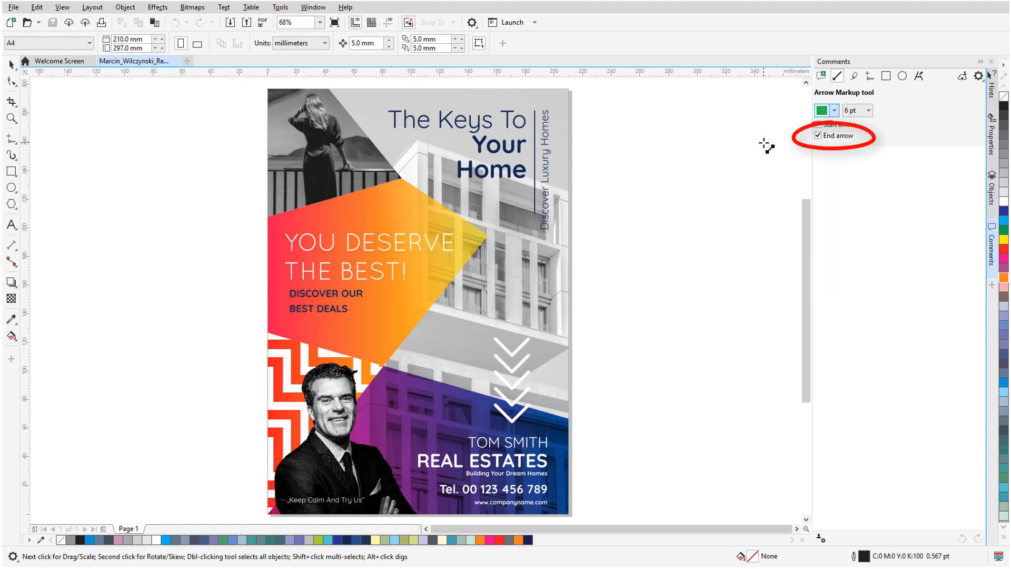
# Step: Draw a markup arrow pointing at the vertical "Discover Luxury Homes" text and comment "Should this be bold?"
pyautogui.moveTo(629, 117); pyautogui.dragTo(558, 160)
pyautogui.write('Should this ')
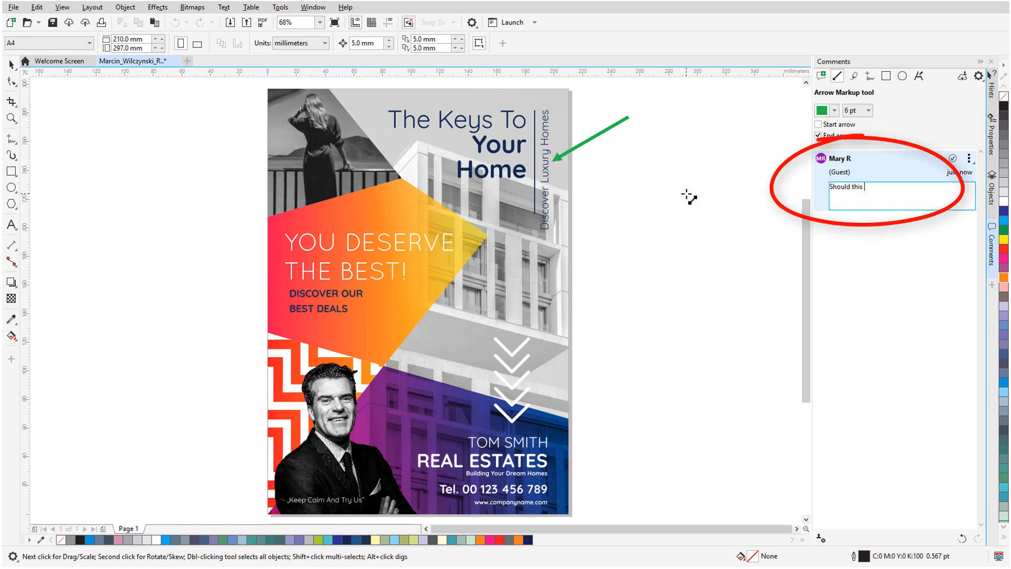
pyautogui.write('be bold?')
pyautogui.press('Return')
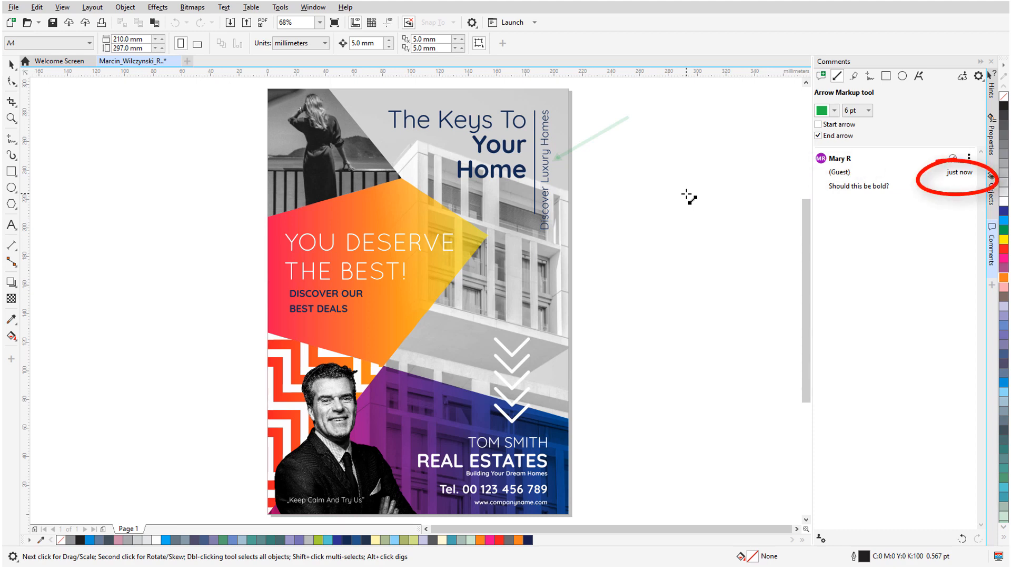
pyautogui.press('space')
pyautogui.click(13, 7)
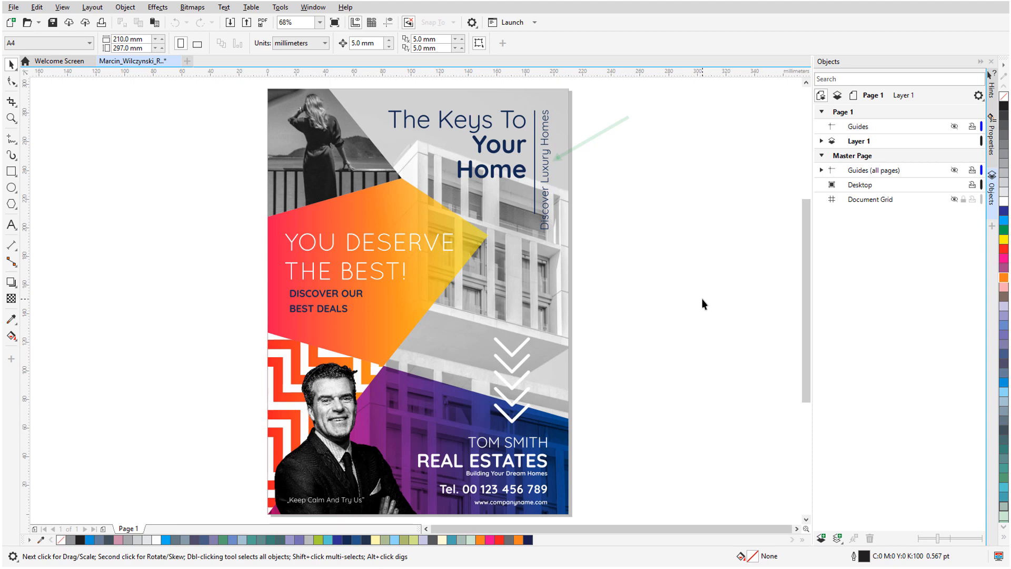
# Step: Bring up the Comments docker and continue as a guest with the second reviewer's name and email address
pyautogui.moveTo(611, 137)
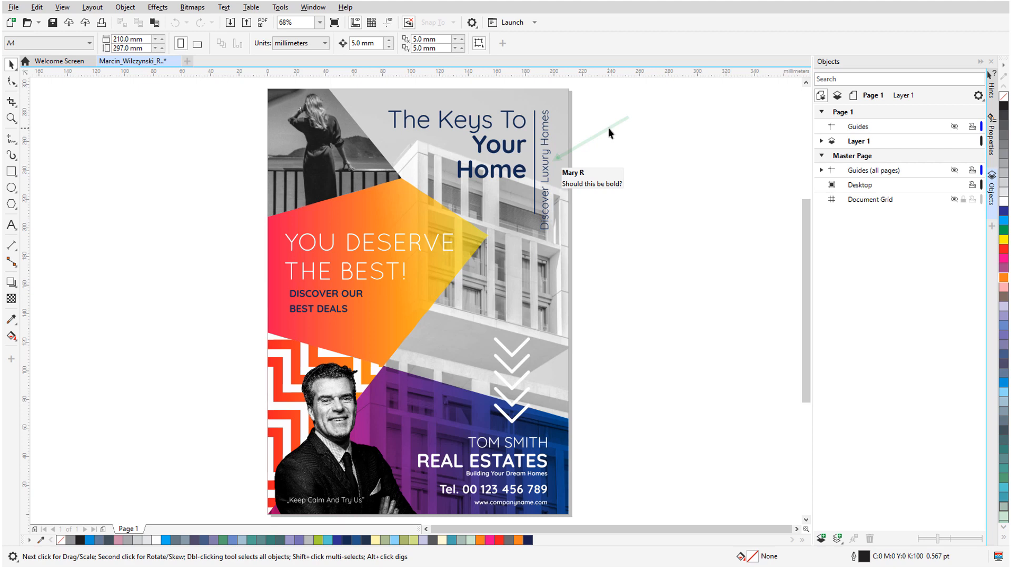
pyautogui.click(992, 228)
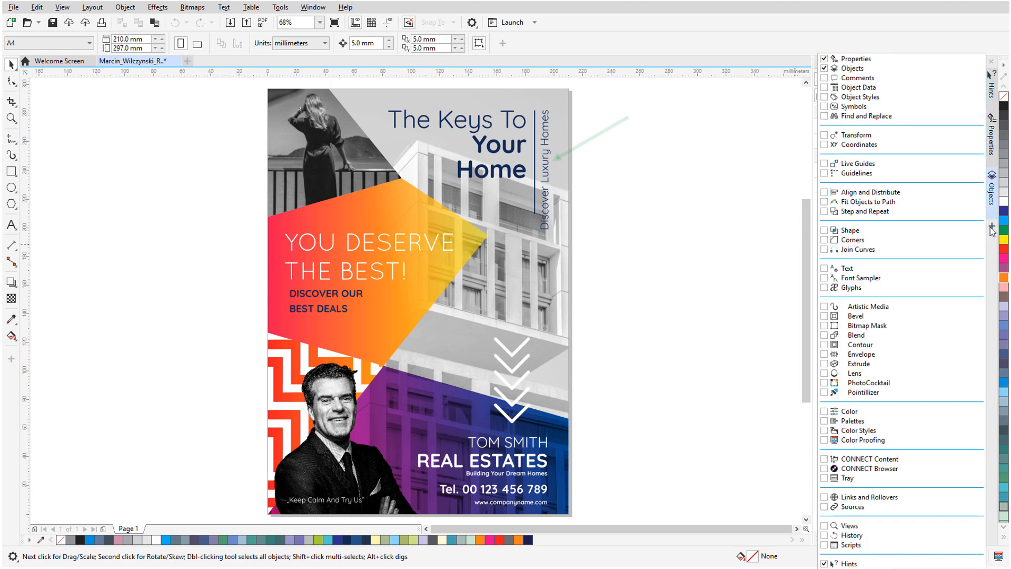
pyautogui.click(857, 77)
pyautogui.click(840, 181)
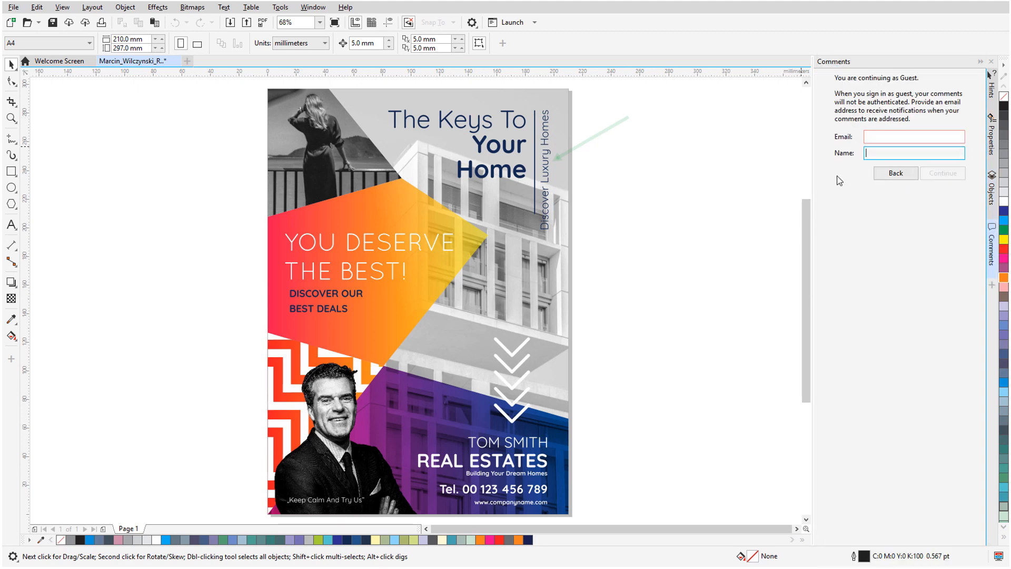
pyautogui.write('Sue R')
pyautogui.hotkey('shift', 'Tab')
pyautogui.write('sue@sue.com')
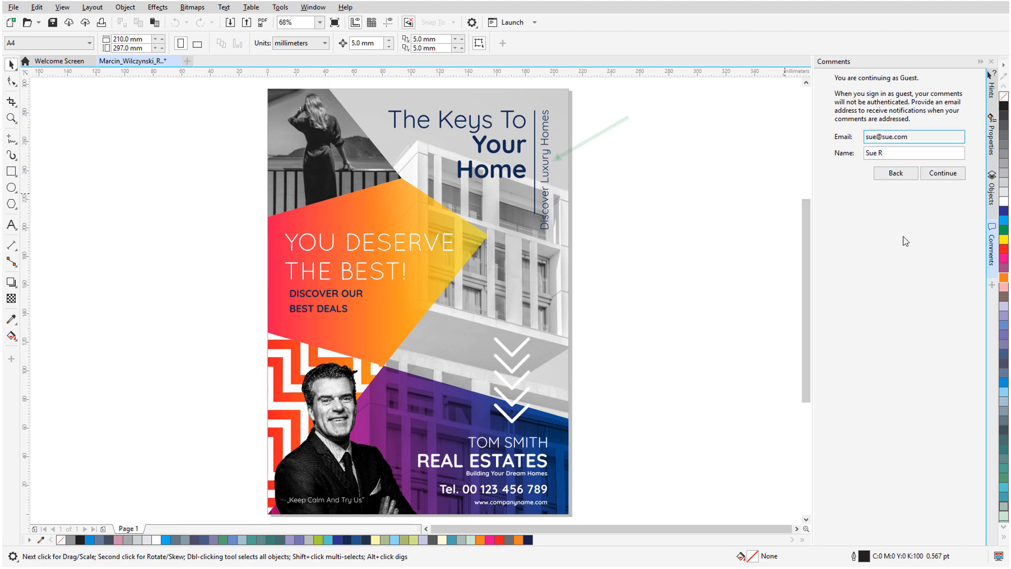
pyautogui.click(932, 173)
# Step: Select the green arrow's "Should this be bold?" comment and reply "Yes please"
pyautogui.click(591, 141)
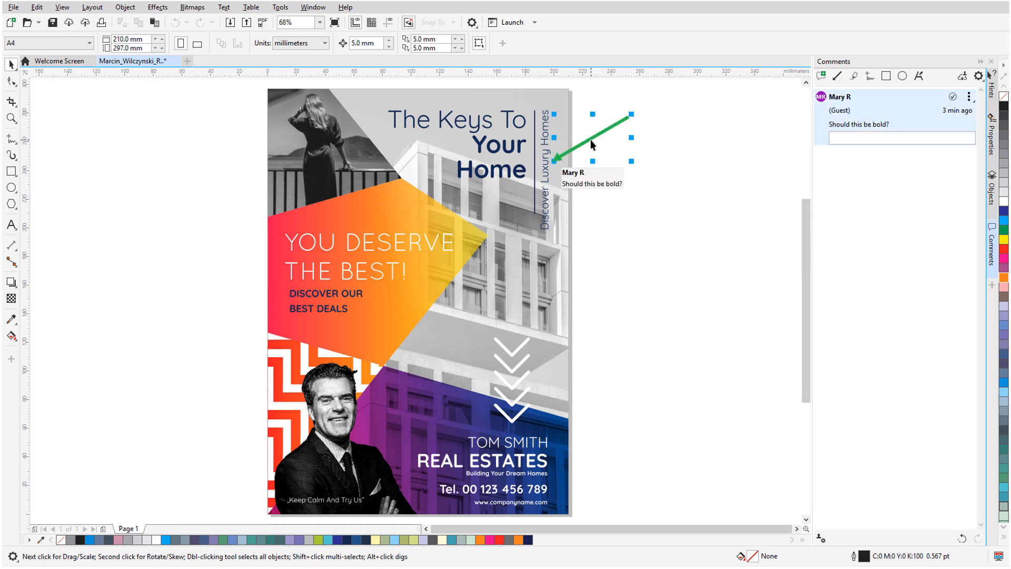
pyautogui.click(695, 157)
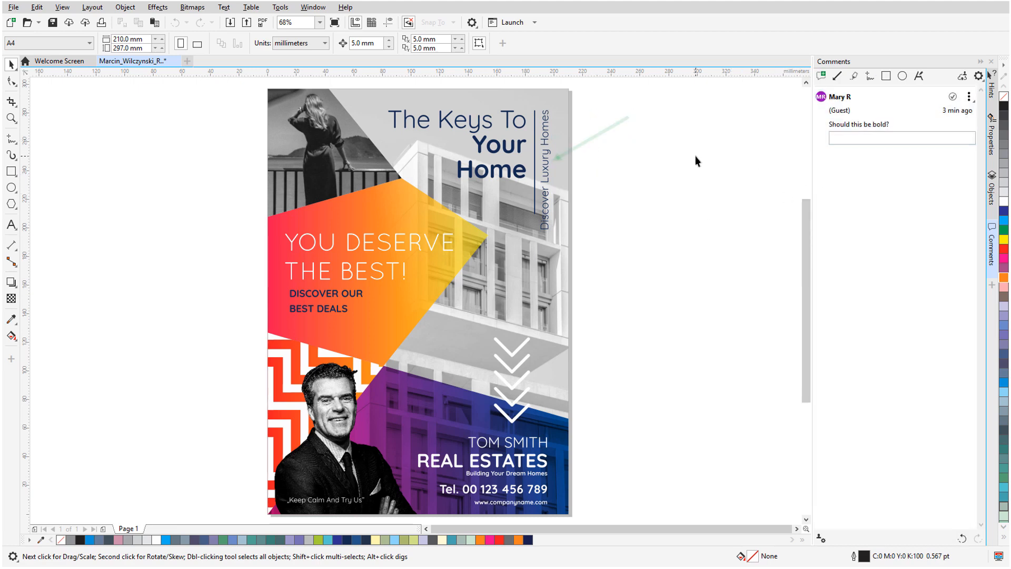
pyautogui.click(843, 113)
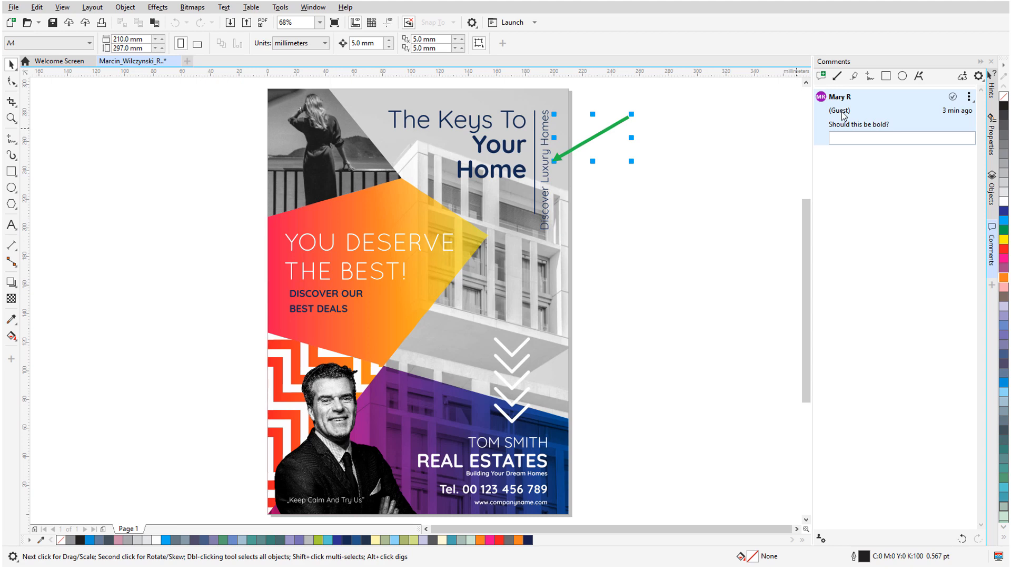
pyautogui.click(841, 138)
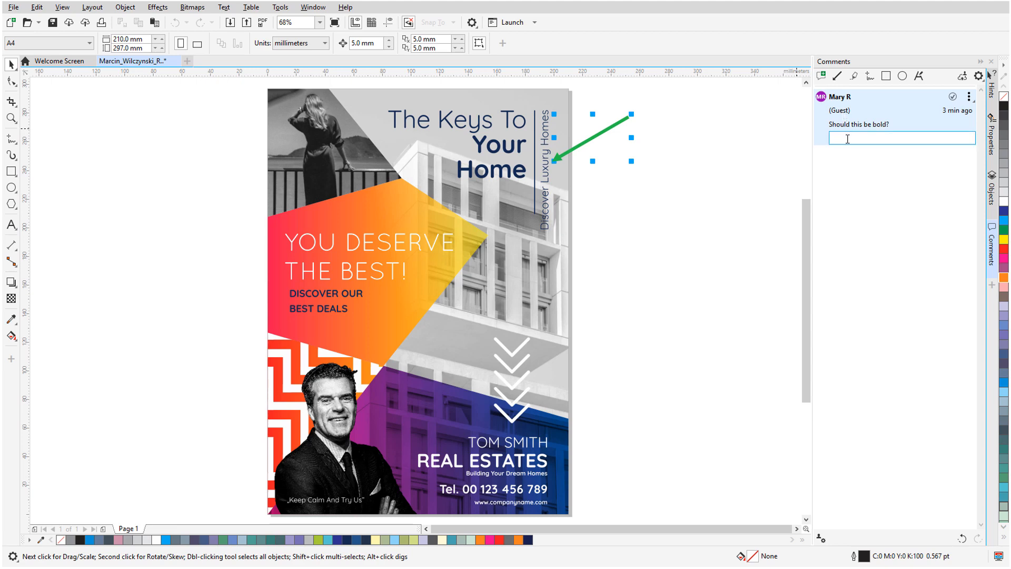
pyautogui.write('Yes please')
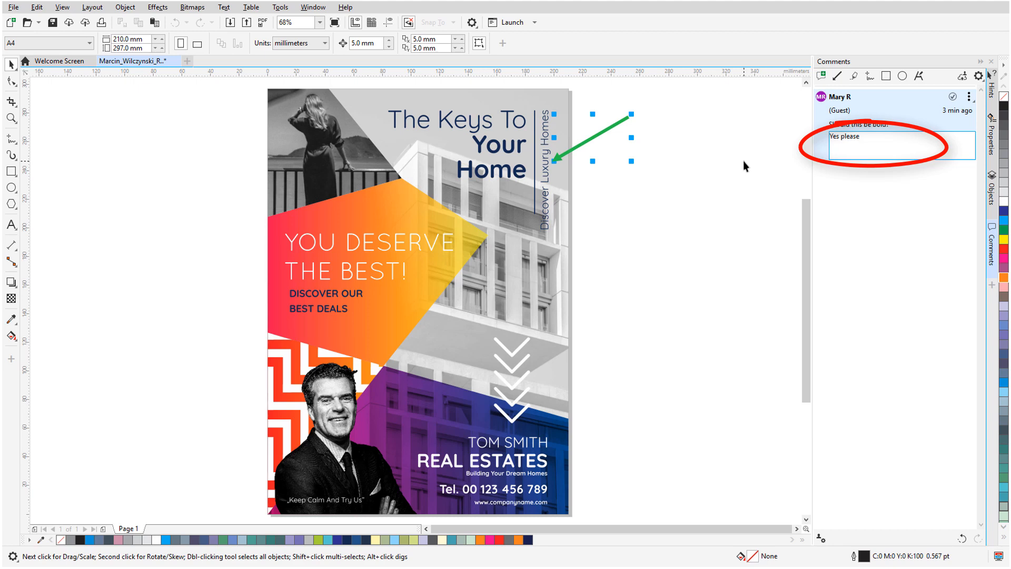
pyautogui.press('Return')
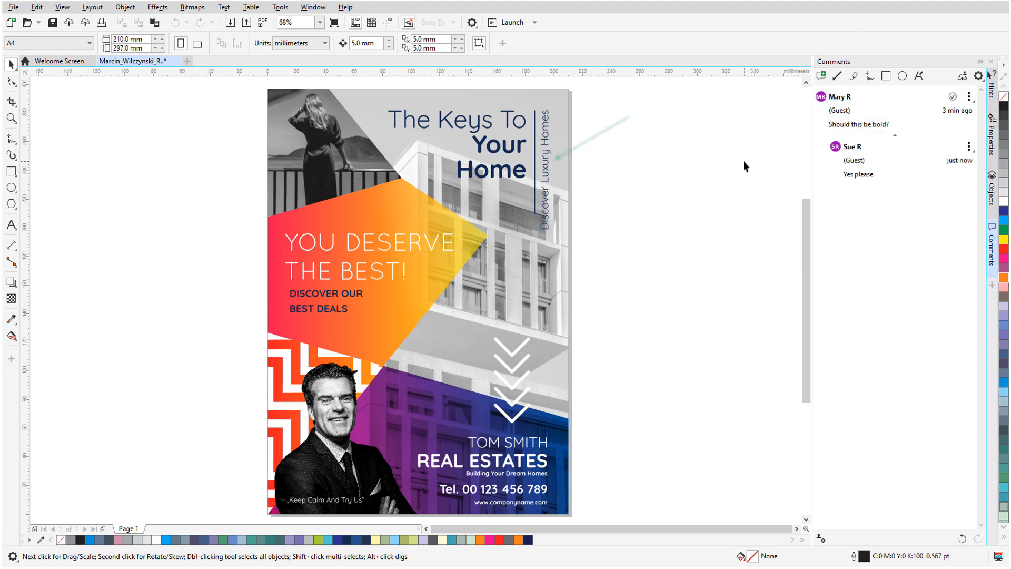
pyautogui.click(970, 100)
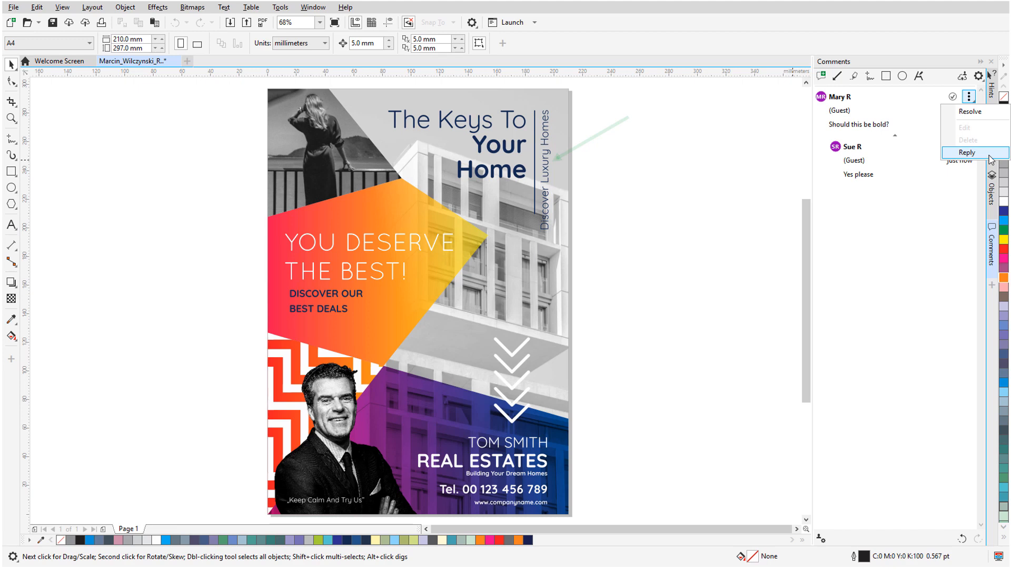
pyautogui.click(794, 150)
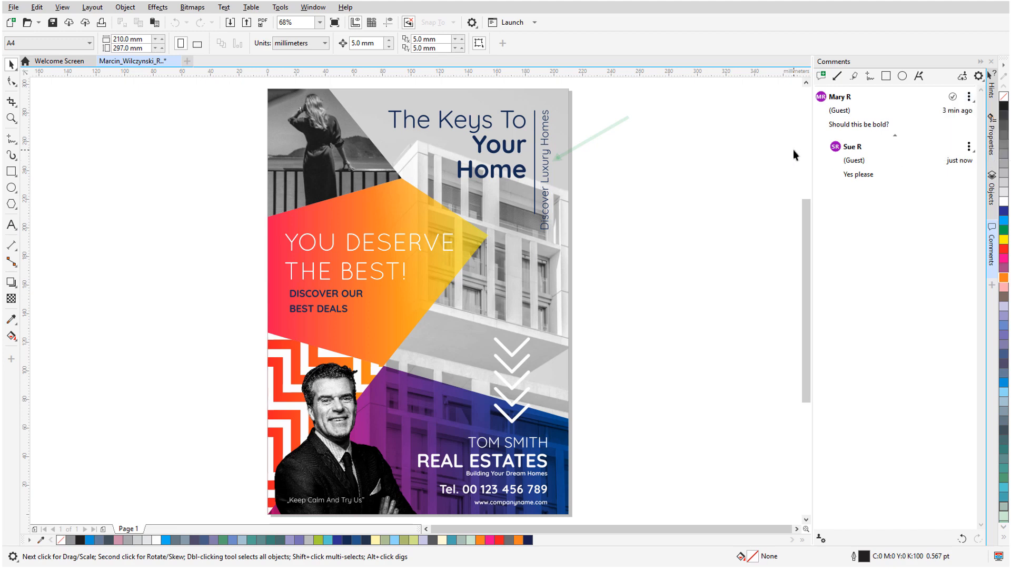
# Step: Place a note on the black-and-white photo of the woman and comment "Please lighten this image"
pyautogui.click(820, 78)
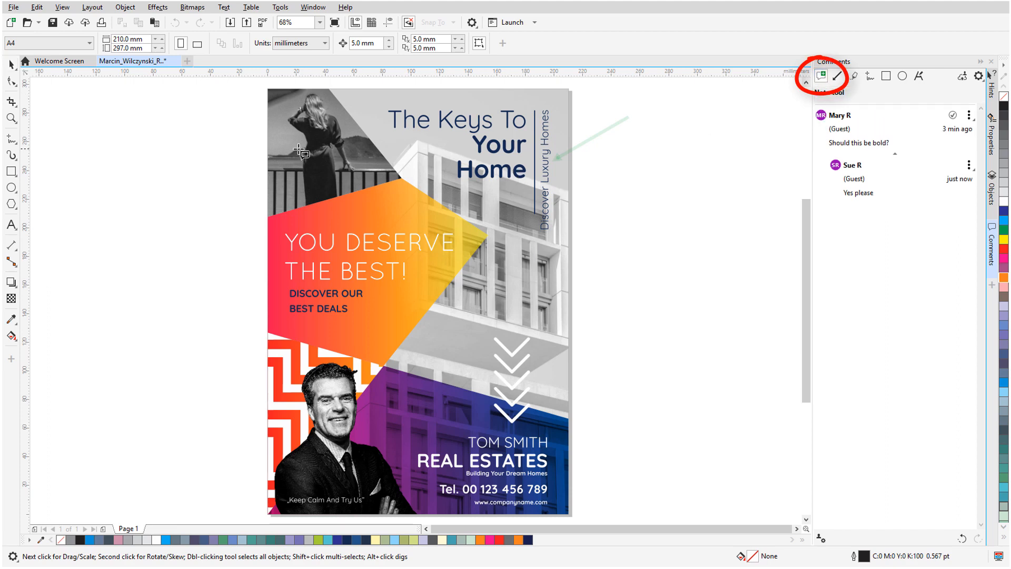
pyautogui.click(285, 143)
pyautogui.write('Please lighten this image')
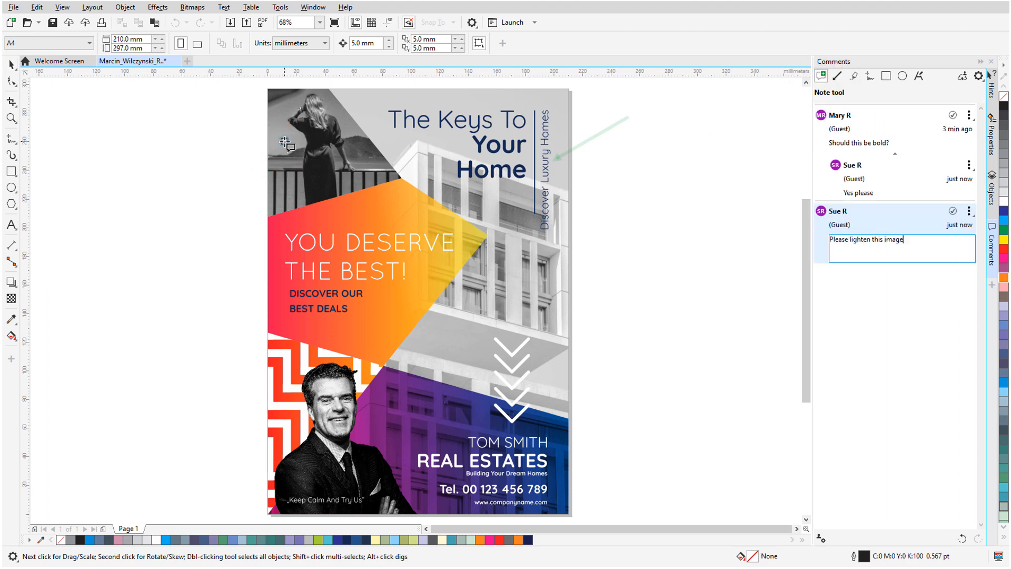
pyautogui.press('Return')
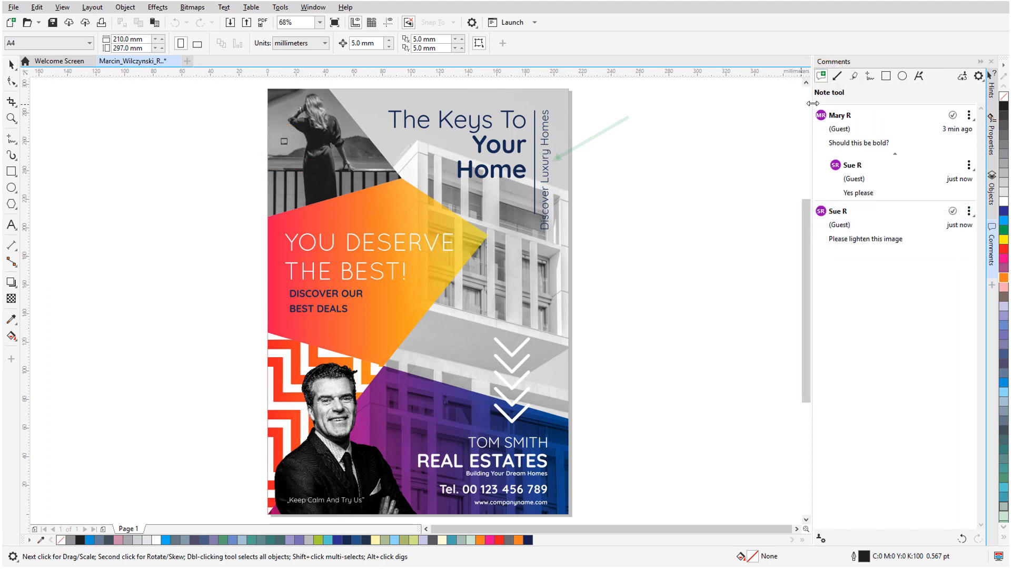
# Step: Highlight the word "ESTATES" with the Highlighter tool and comment "No S at the end"
pyautogui.click(854, 77)
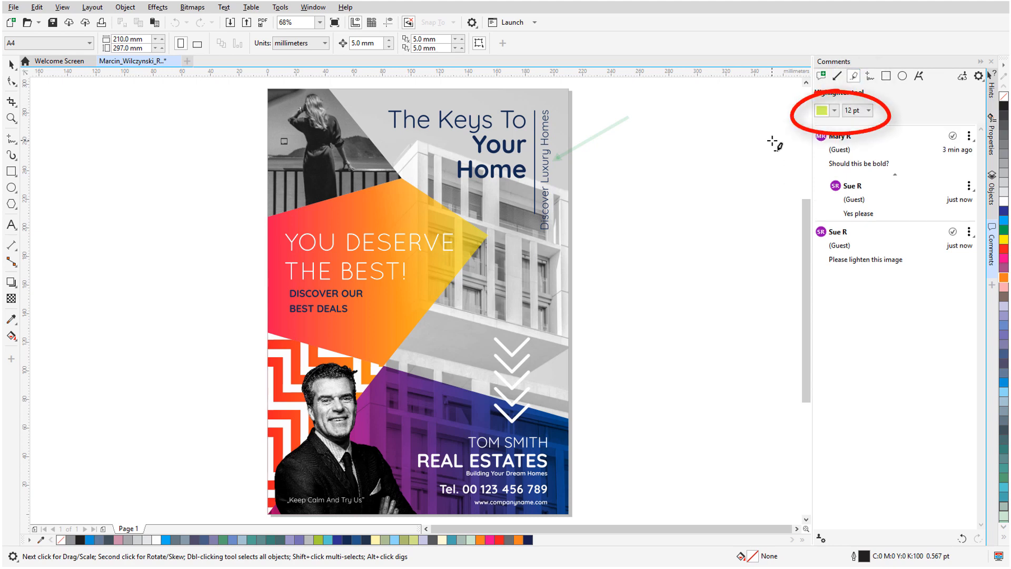
pyautogui.moveTo(474, 461); pyautogui.dragTo(548, 468)
pyautogui.write('No S at the en')
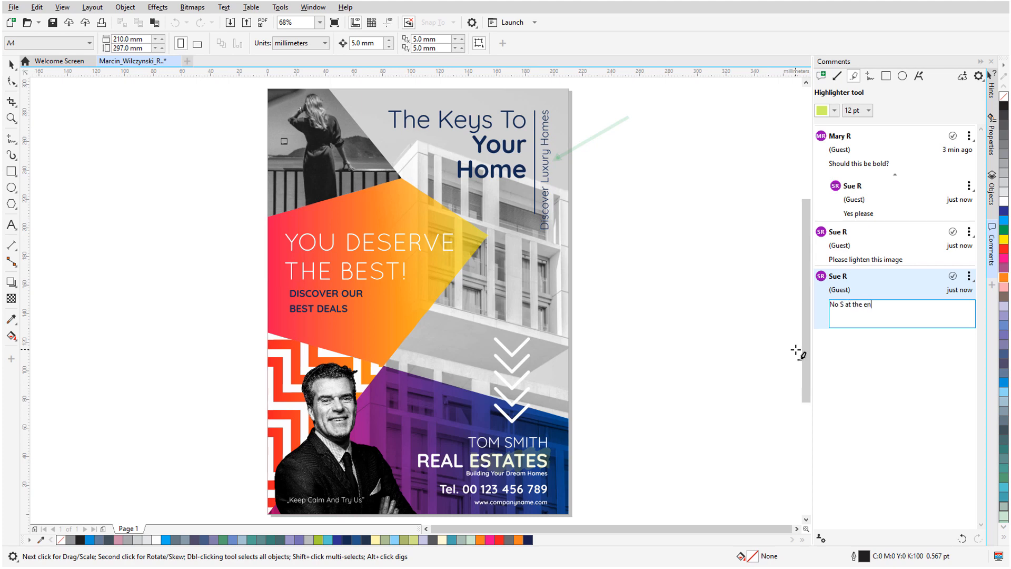
pyautogui.write('d')
pyautogui.press('Return')
# Step: Circle "Your Home" in the headline with the Freehand Markup tool and comment "Please move down a bit"
pyautogui.click(870, 76)
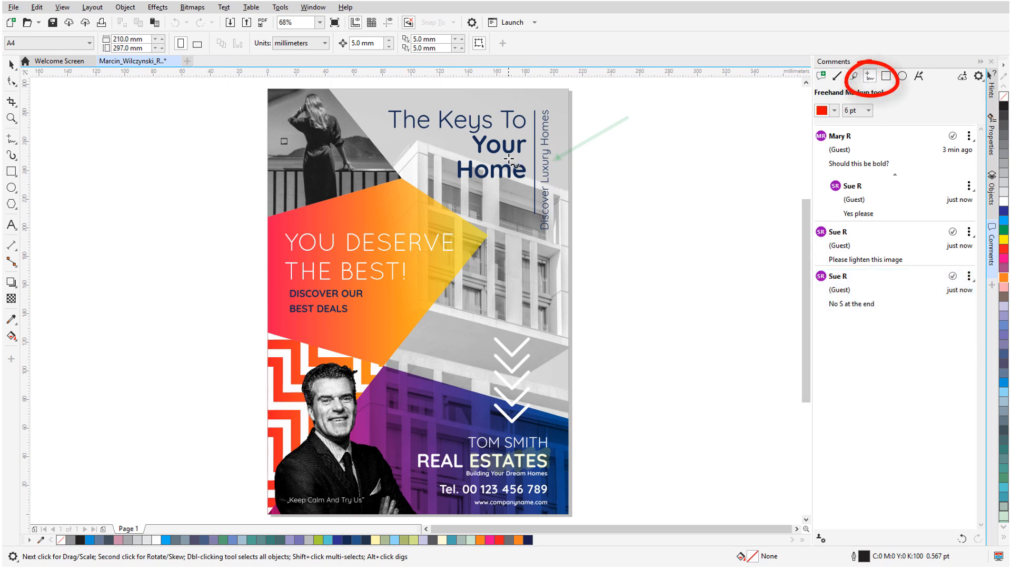
pyautogui.moveTo(491, 129)
pyautogui.mouseDown()
pyautogui.moveTo(469, 190)
pyautogui.moveTo(543, 152)
pyautogui.moveTo(492, 120)
pyautogui.mouseUp()
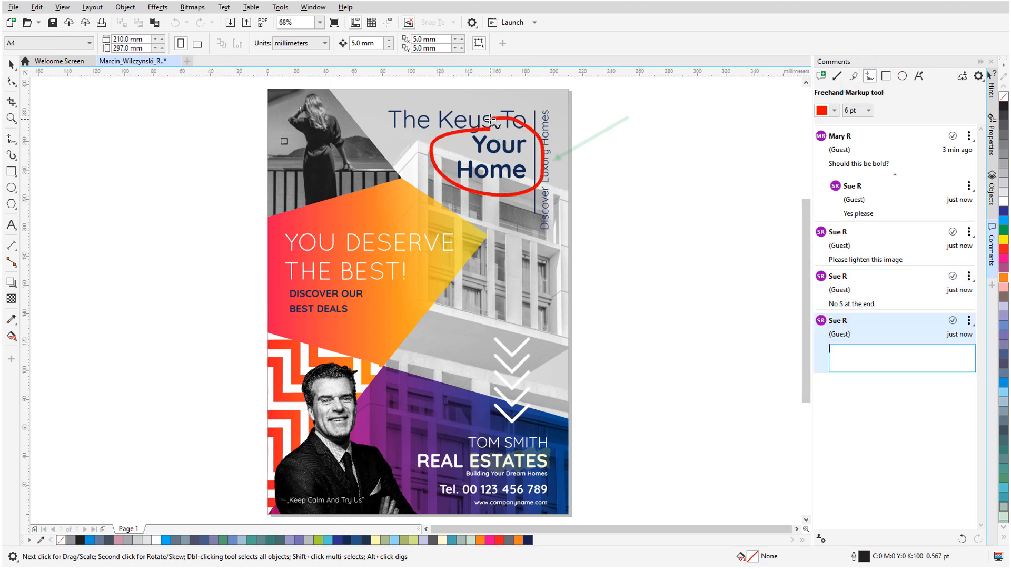
pyautogui.write('Please move down a bit')
pyautogui.press('Return')
# Step: Draw a rectangle markup around the five chevron arrows and comment "These arrows could stand out more"
pyautogui.click(886, 75)
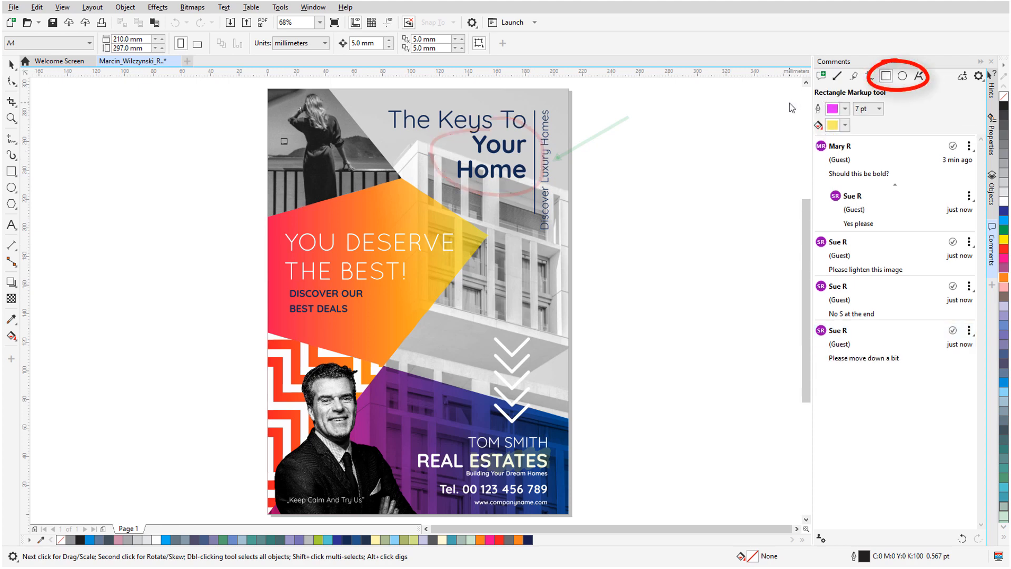
pyautogui.moveTo(478, 327); pyautogui.dragTo(546, 431)
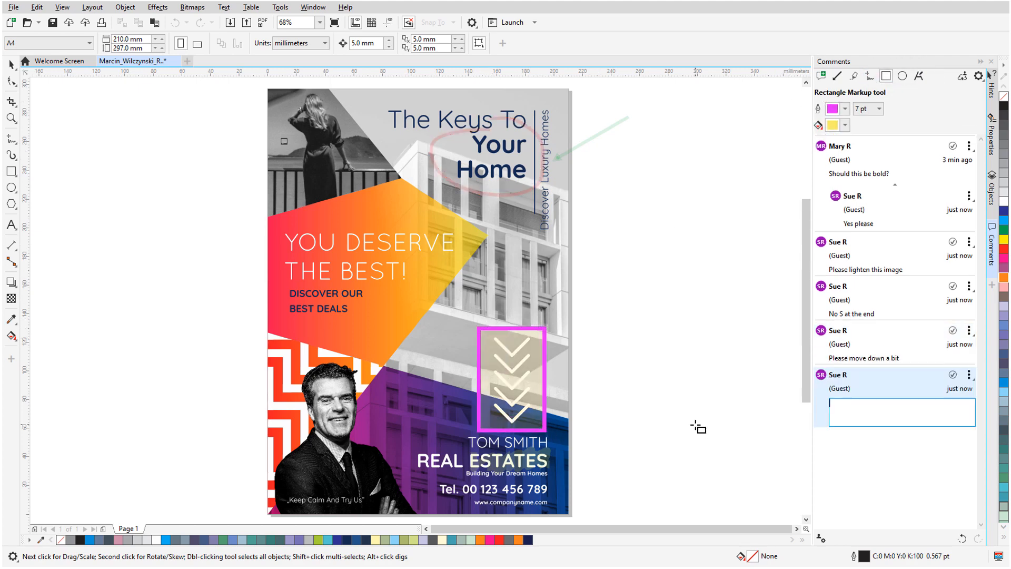
pyautogui.write('These arrows could stand out')
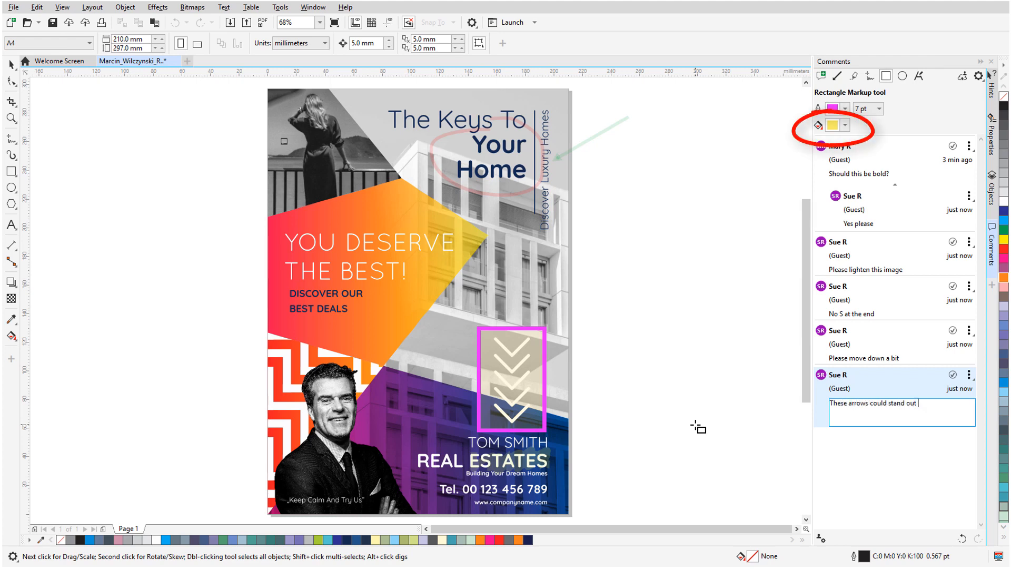
pyautogui.write(' more')
pyautogui.press('Return')
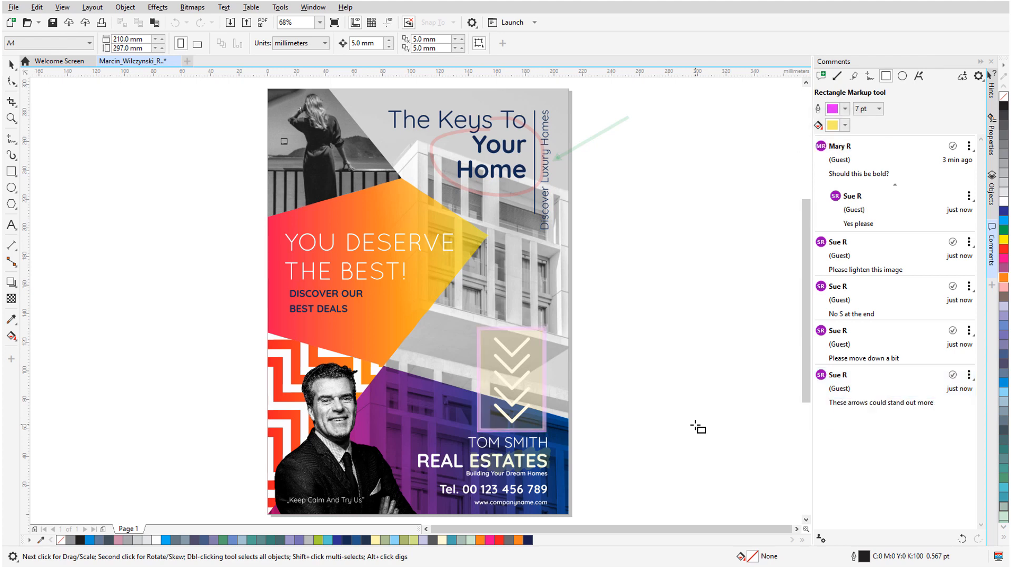
# Step: Mark the "YOU DESERVE THE BEST!" text with the Collaborative Text tool and comment "Last two words in bold"
pyautogui.click(920, 79)
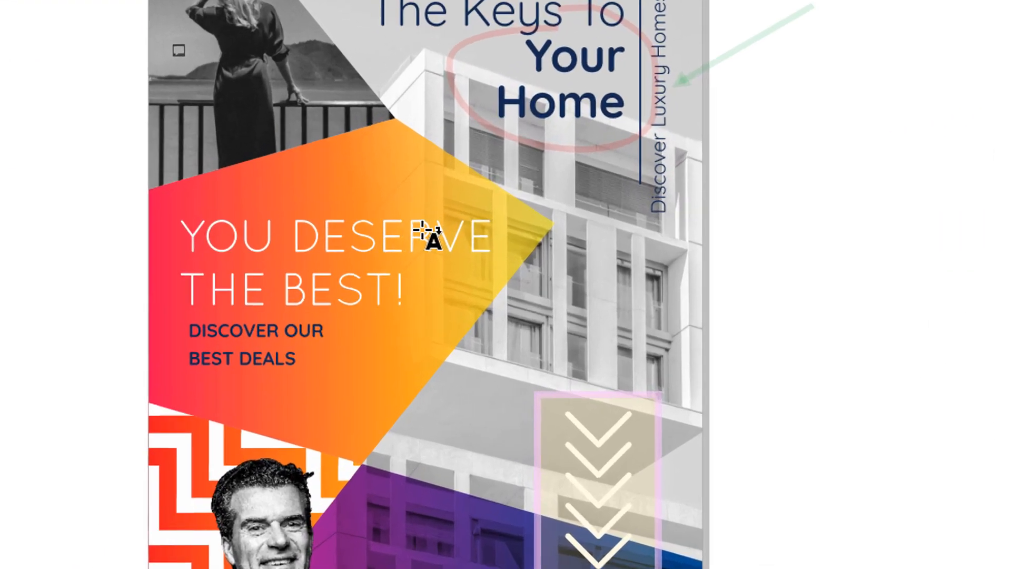
pyautogui.click(417, 240)
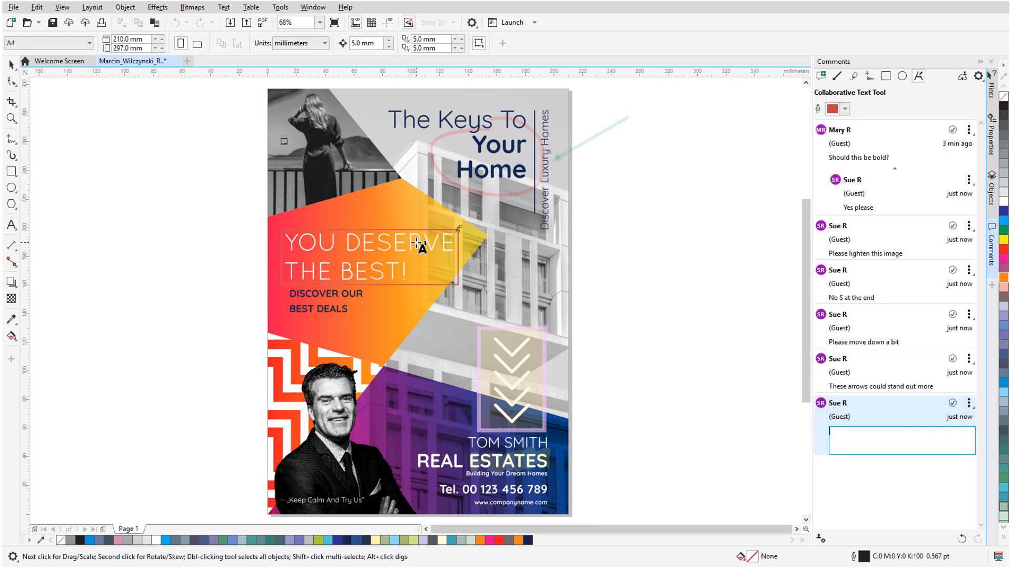
pyautogui.write('Last two word')
pyautogui.write('s in bold')
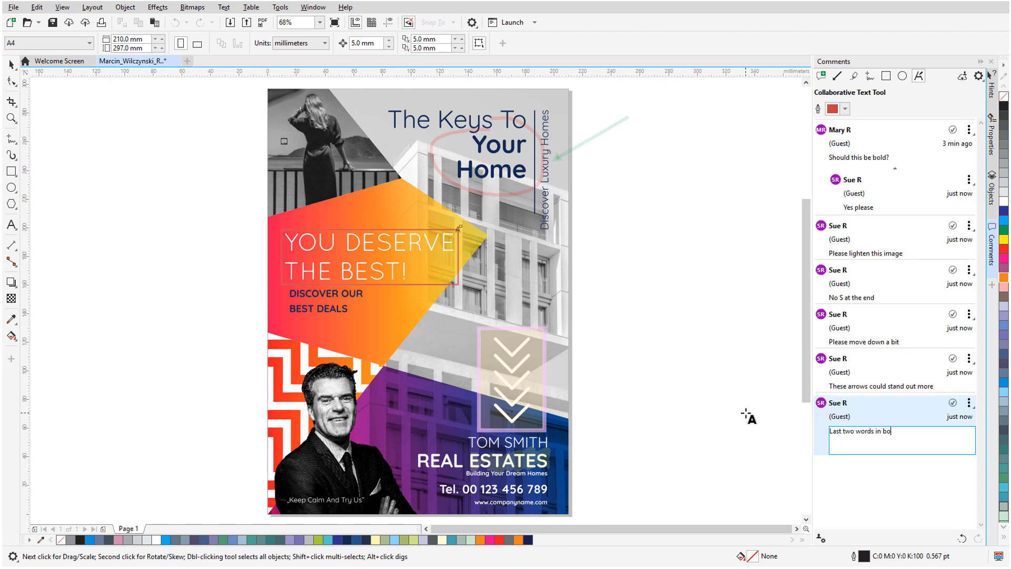
pyautogui.press('Return')
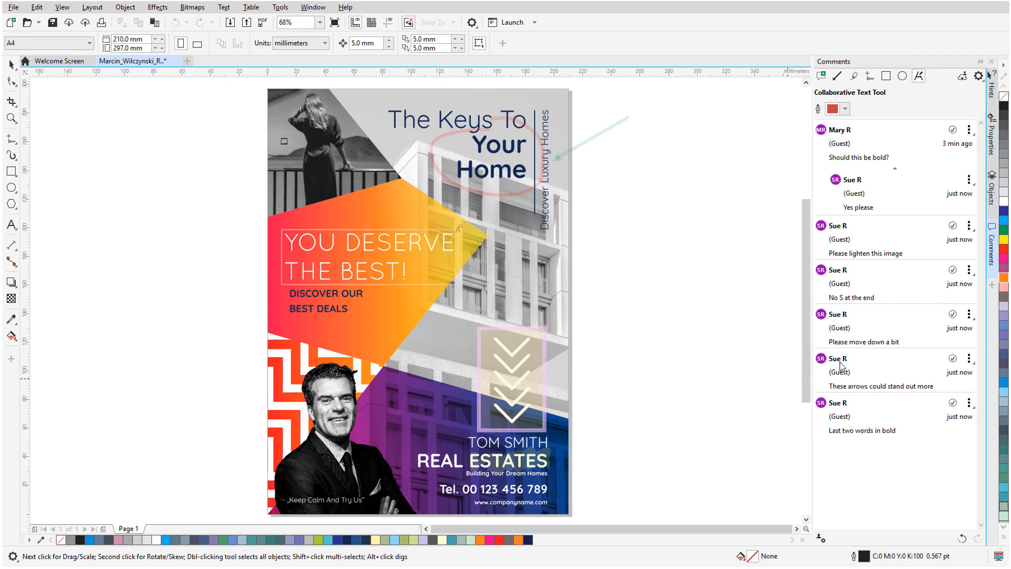
# Step: Edit the "Please move down a bit" comment so it reads "Please move down a bit, about 1/8""
pyautogui.click(969, 314)
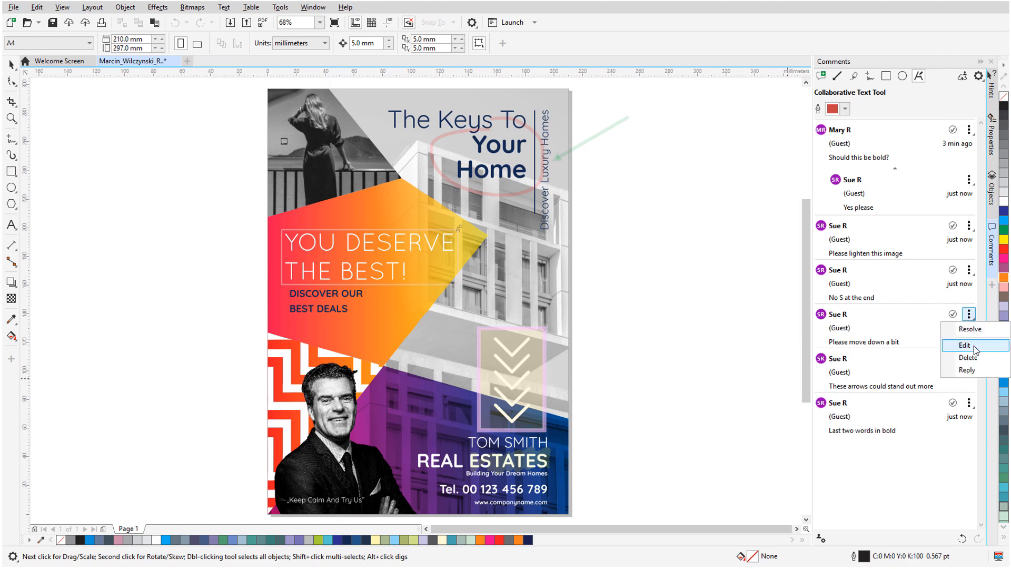
pyautogui.click(973, 345)
pyautogui.click(944, 345)
pyautogui.write(', about 1/8"')
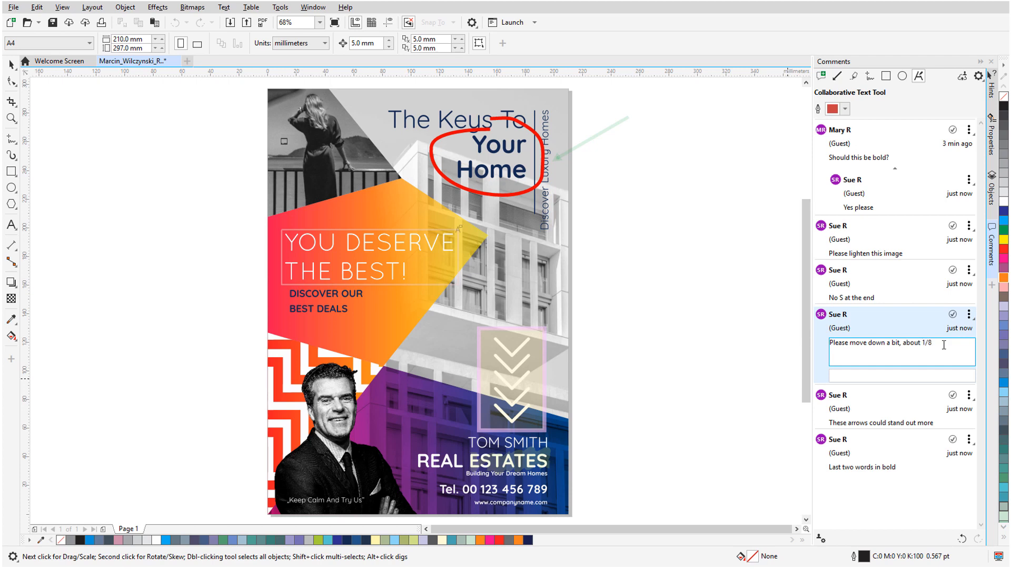
pyautogui.press('Return')
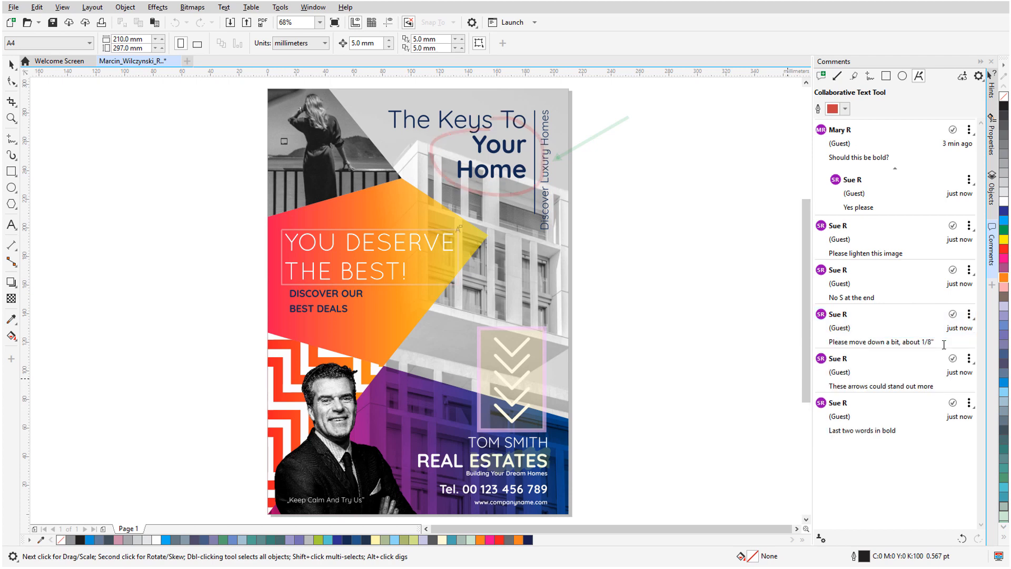
# Step: Delete the "Last two words in bold" comment together with its text markup
pyautogui.click(970, 130)
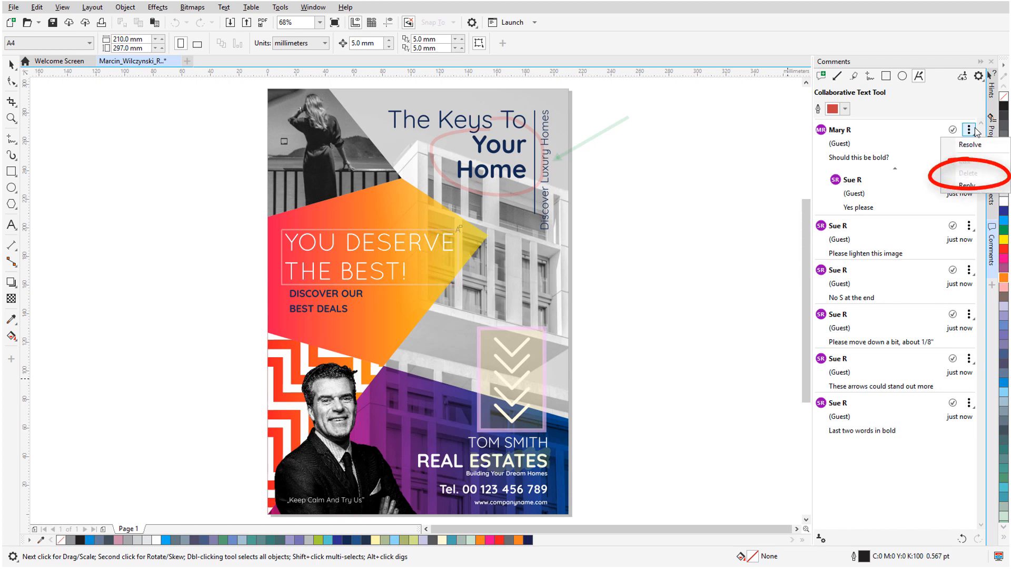
pyautogui.click(969, 402)
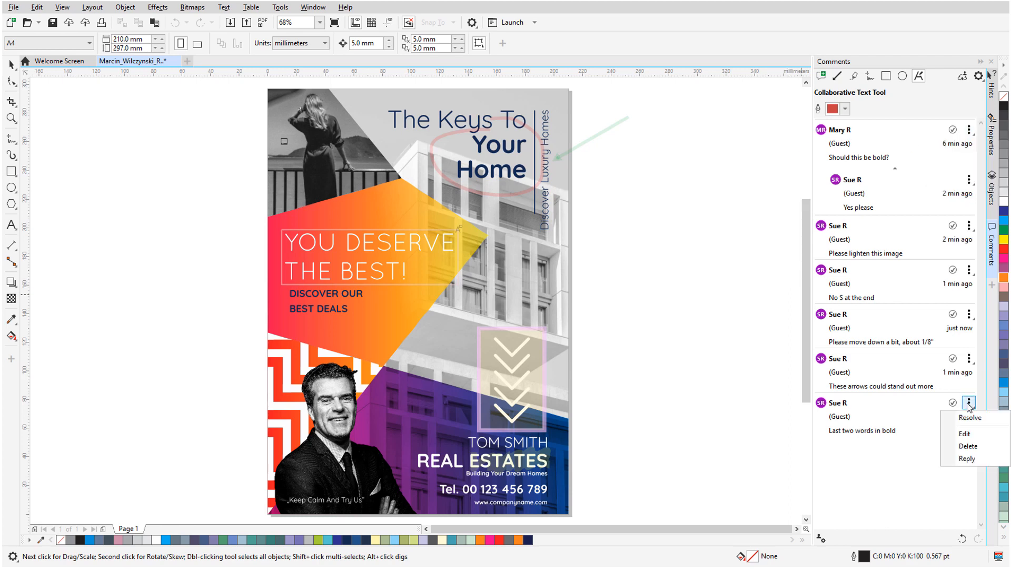
pyautogui.click(994, 451)
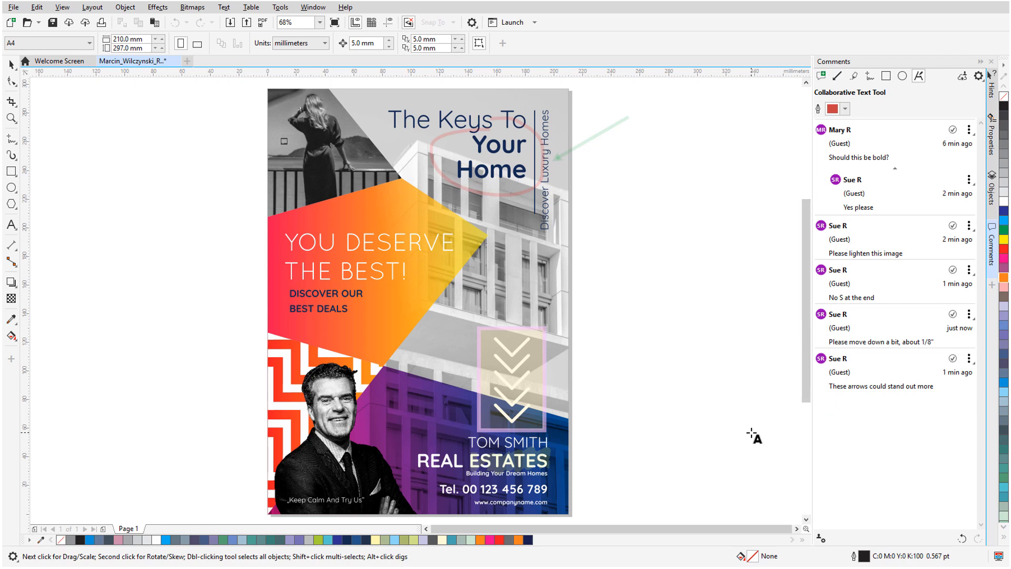
# Step: Save the brochure and continue in the Comments docker as a guest with the first reviewer's name and email address
pyautogui.click(13, 7)
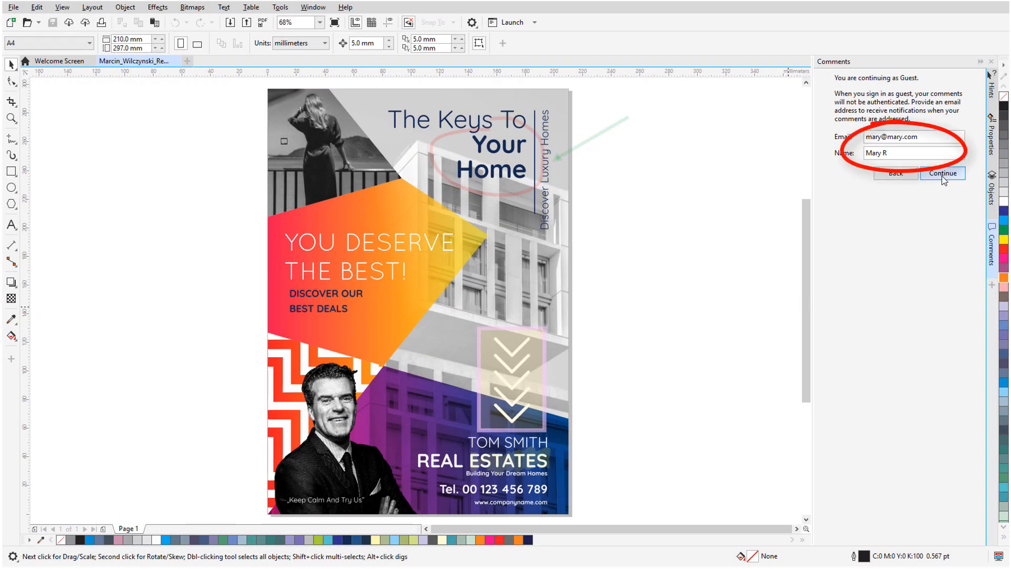
pyautogui.press('Return')
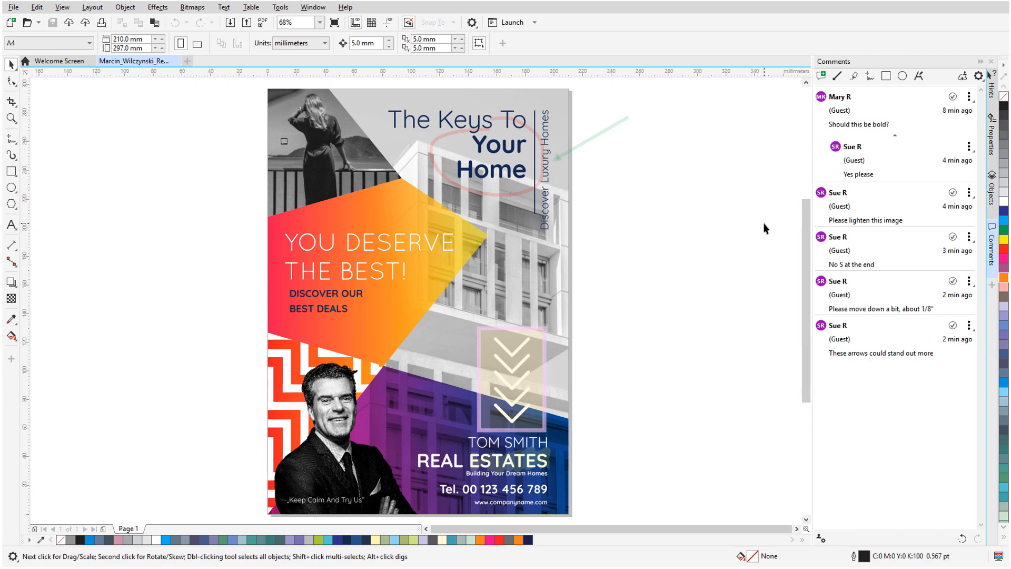
# Step: Lighten the woman's photo inside its PowerClip with the Brightness/Contrast/Intensity adjustment and finish editing the frame's contents
pyautogui.moveTo(288, 147)
pyautogui.doubleClick(296, 146)
pyautogui.click(157, 7)
pyautogui.moveTo(174, 50)
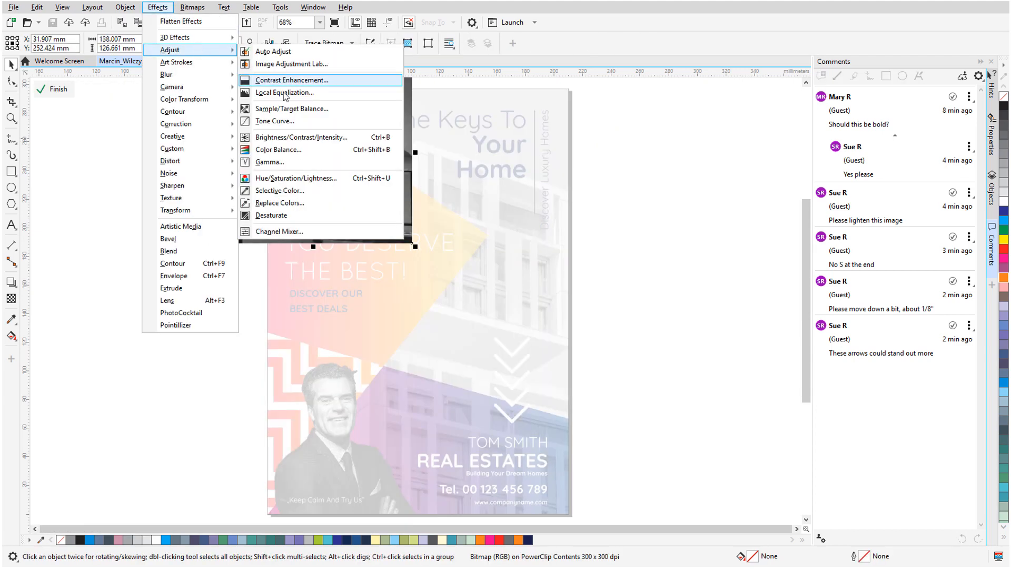
pyautogui.click(310, 137)
pyautogui.click(536, 319)
pyautogui.click(52, 89)
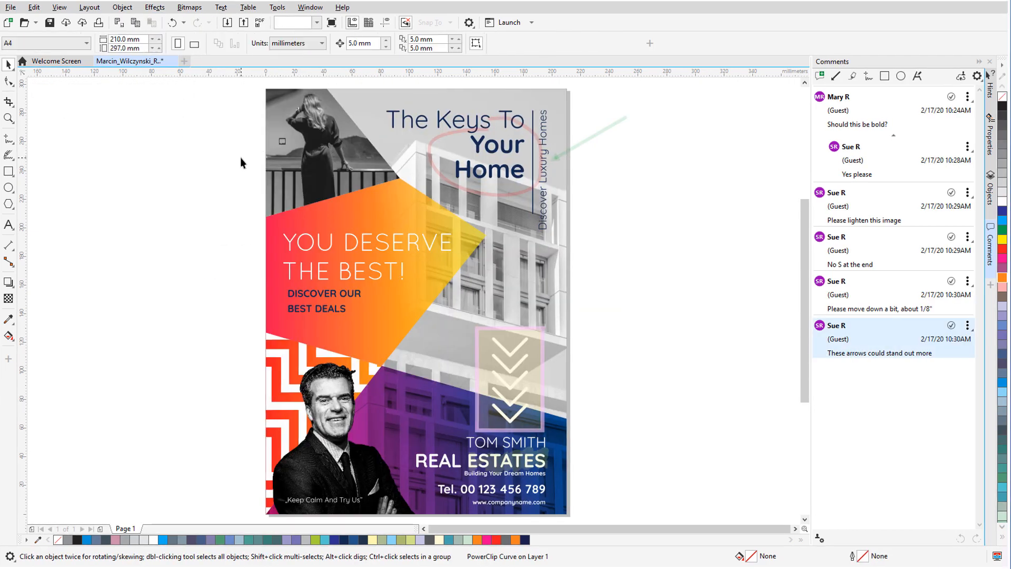
# Step: Reply "Done" to the "Please lighten this image" note and resolve that comment
pyautogui.click(282, 141)
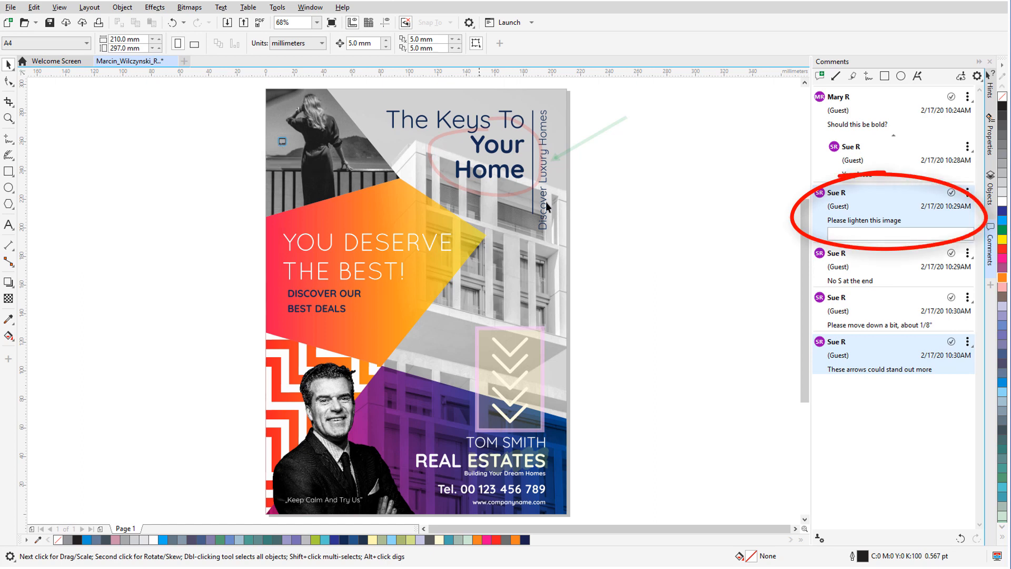
pyautogui.write('Don')
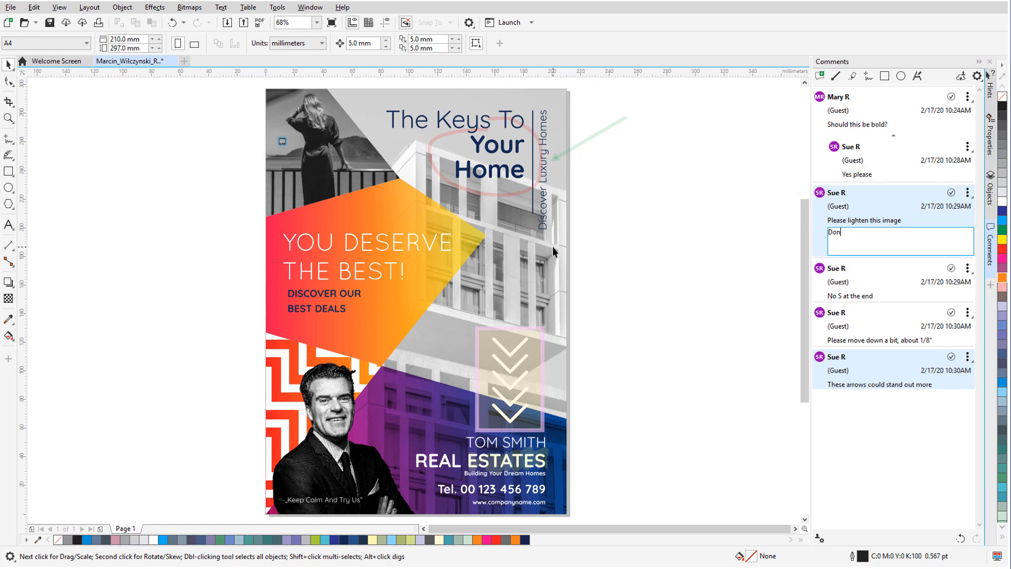
pyautogui.write('e')
pyautogui.press('Return')
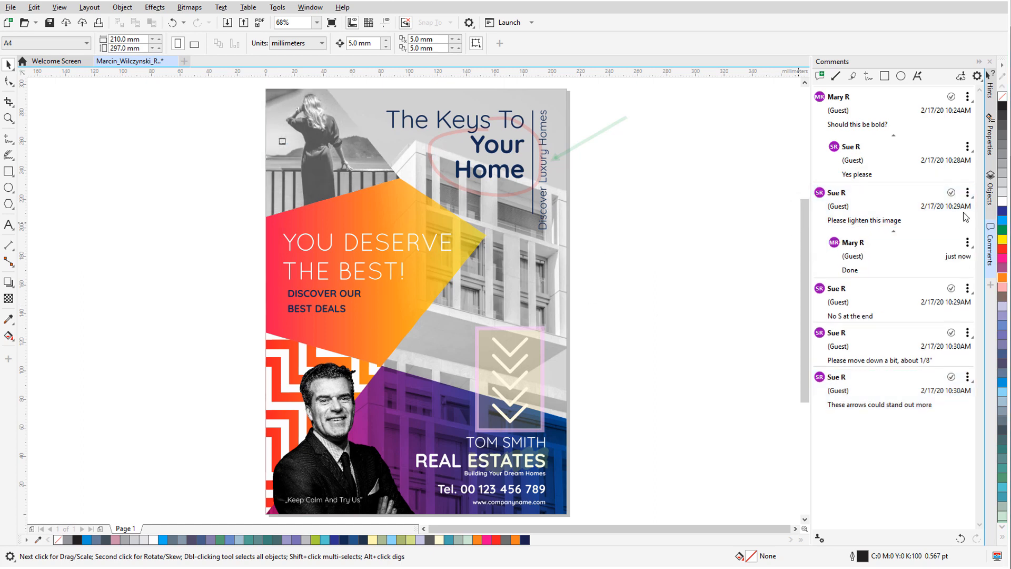
pyautogui.click(967, 192)
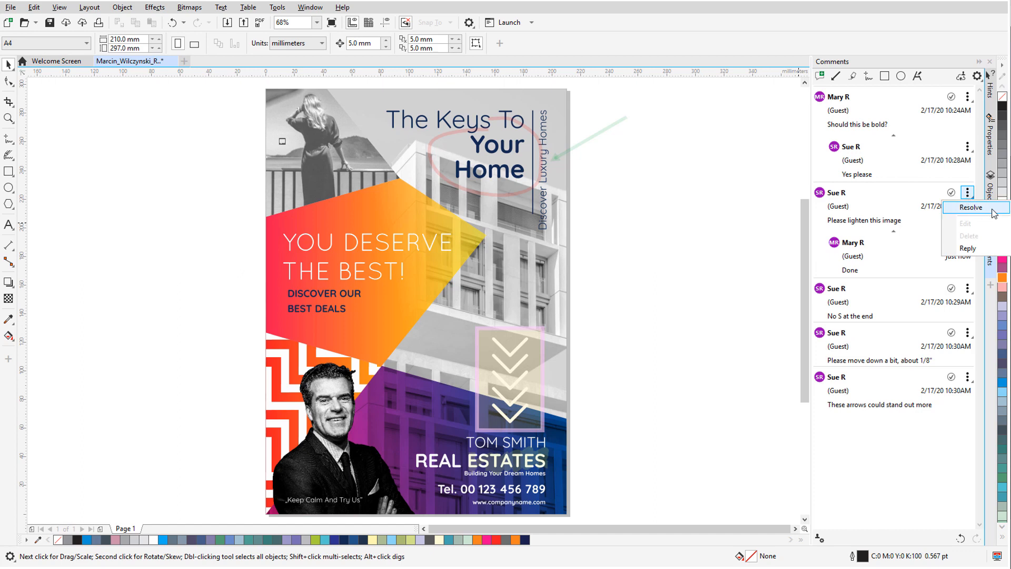
pyautogui.click(985, 211)
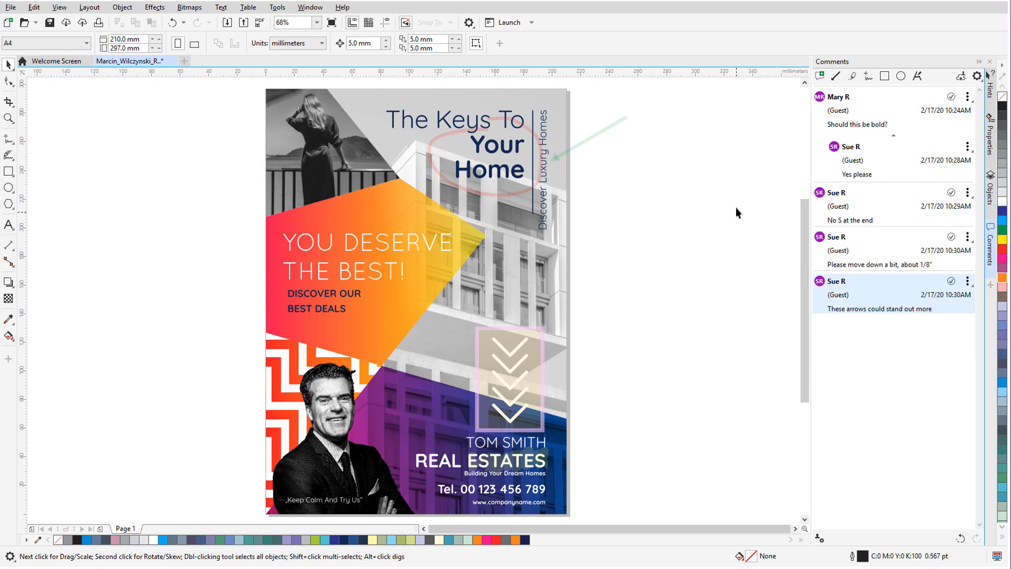
# Step: Turn on the display of resolved comments in the Comments docker
pyautogui.click(977, 76)
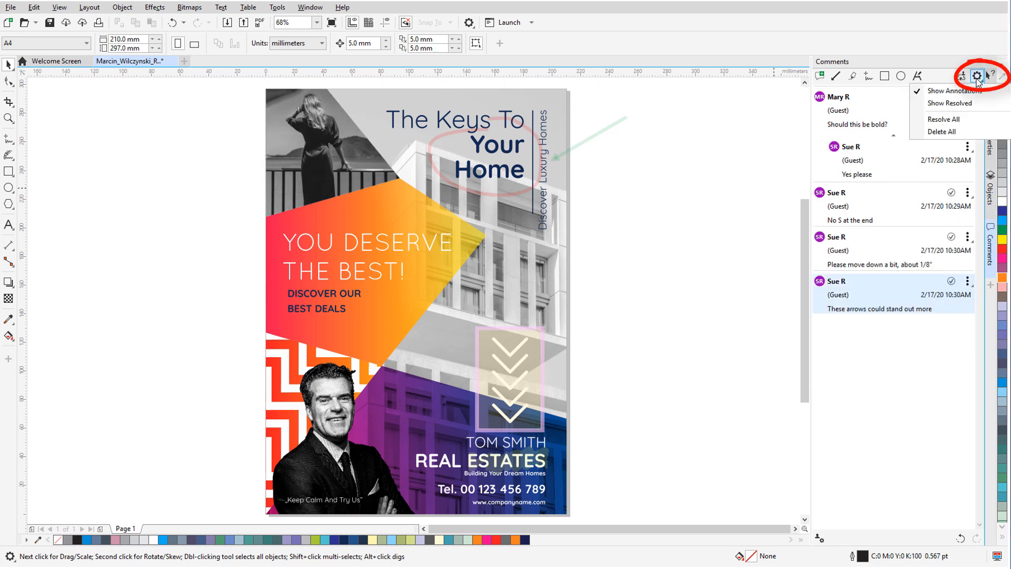
pyautogui.click(983, 109)
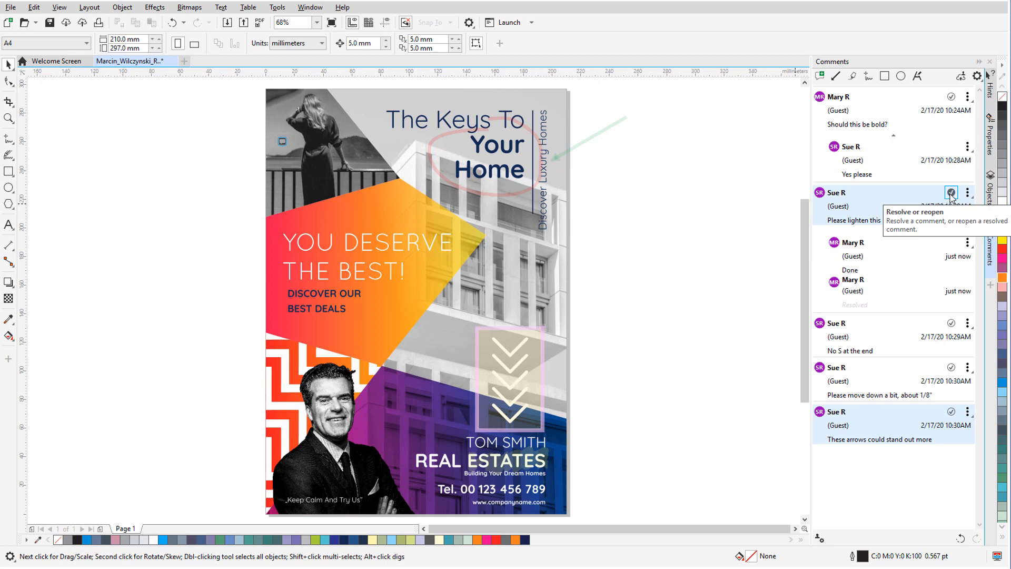
# Step: Select the rectangle markup around the chevron arrows and turn off the display of annotations
pyautogui.click(542, 352)
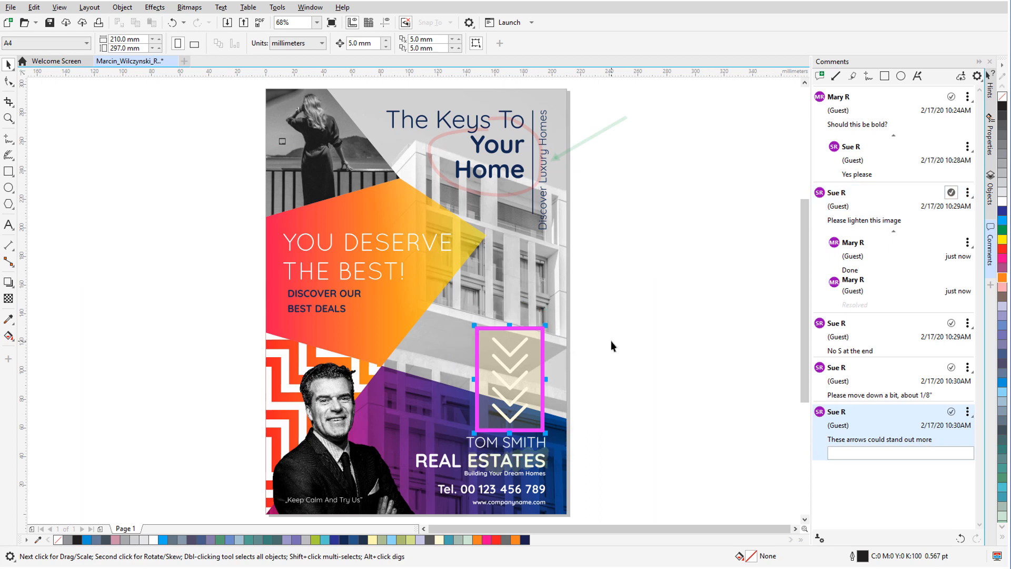
pyautogui.click(977, 75)
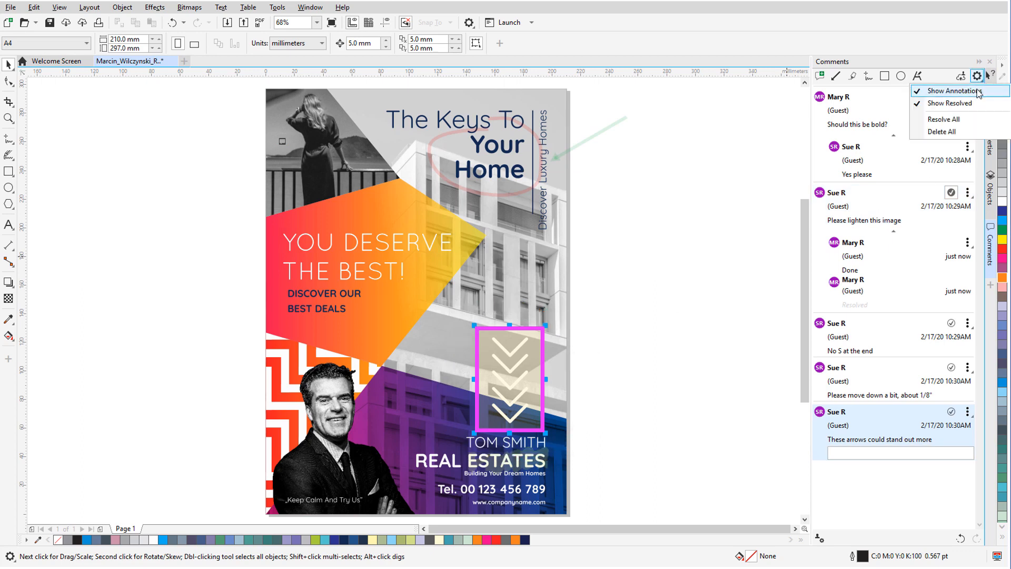
pyautogui.click(950, 91)
# Step: Change the chevron arrow group's outline colour to orange and resolve the "These arrows could stand out more" comment
pyautogui.click(520, 345)
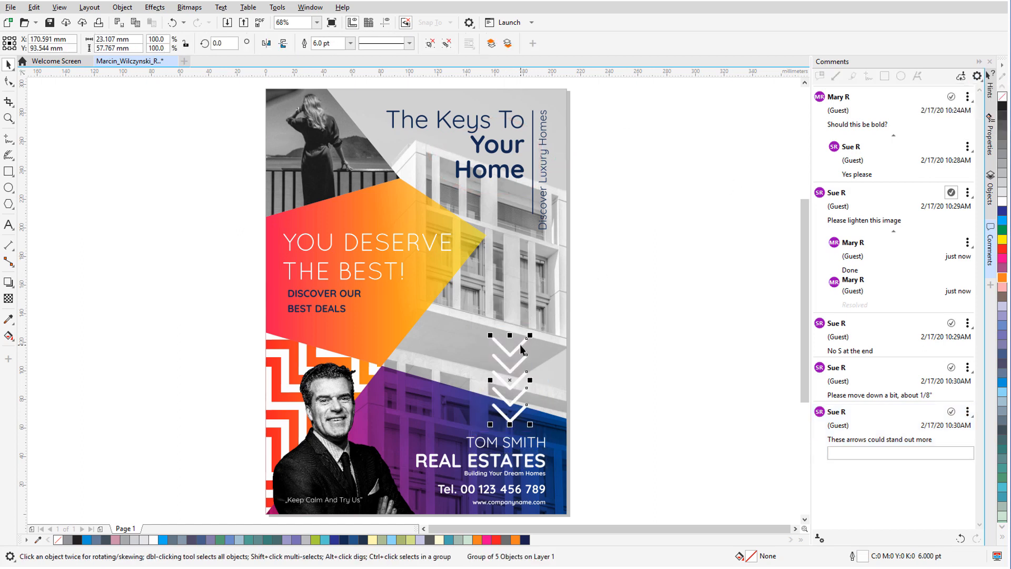
pyautogui.rightClick(1002, 277)
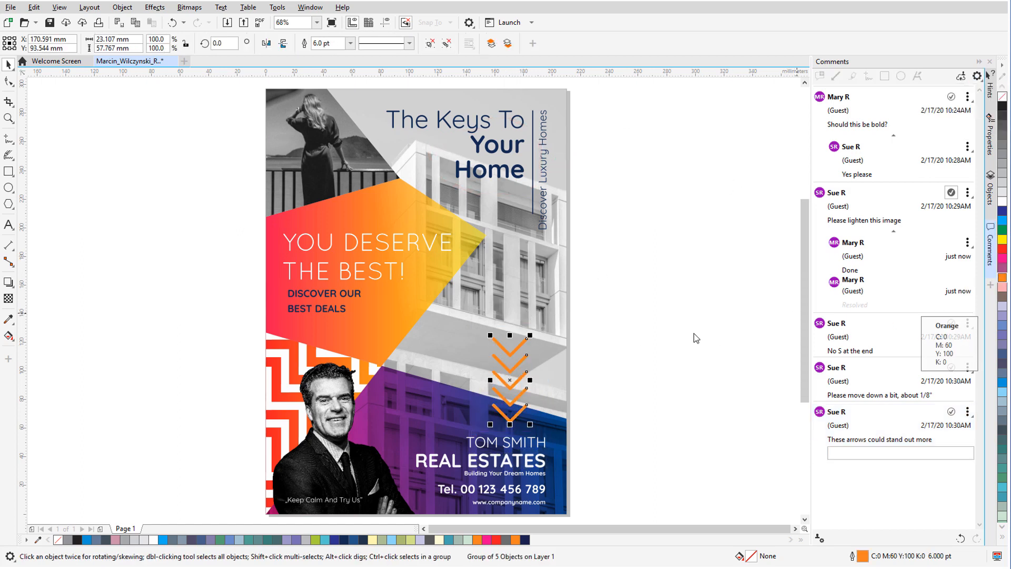
pyautogui.click(643, 337)
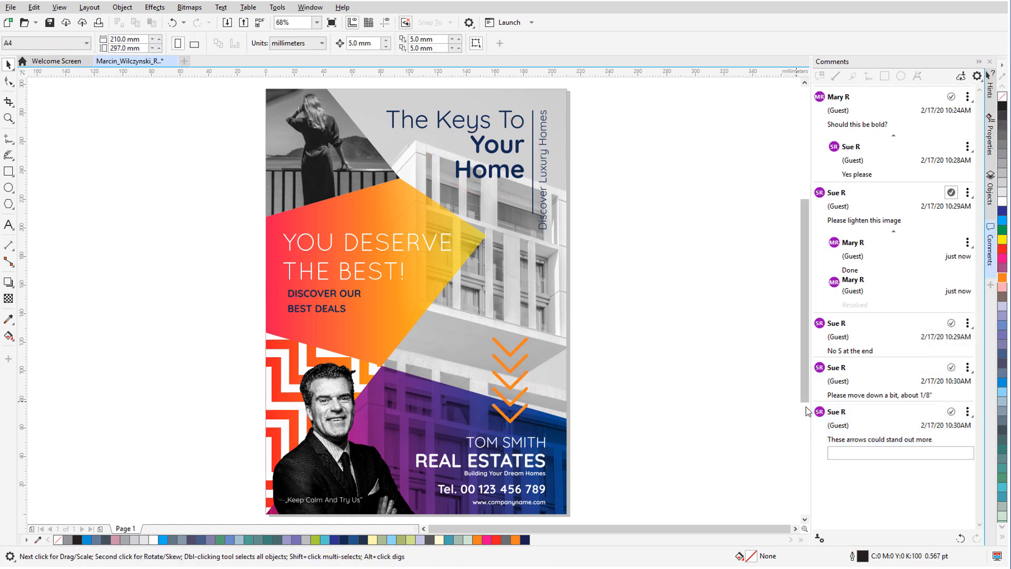
pyautogui.click(951, 411)
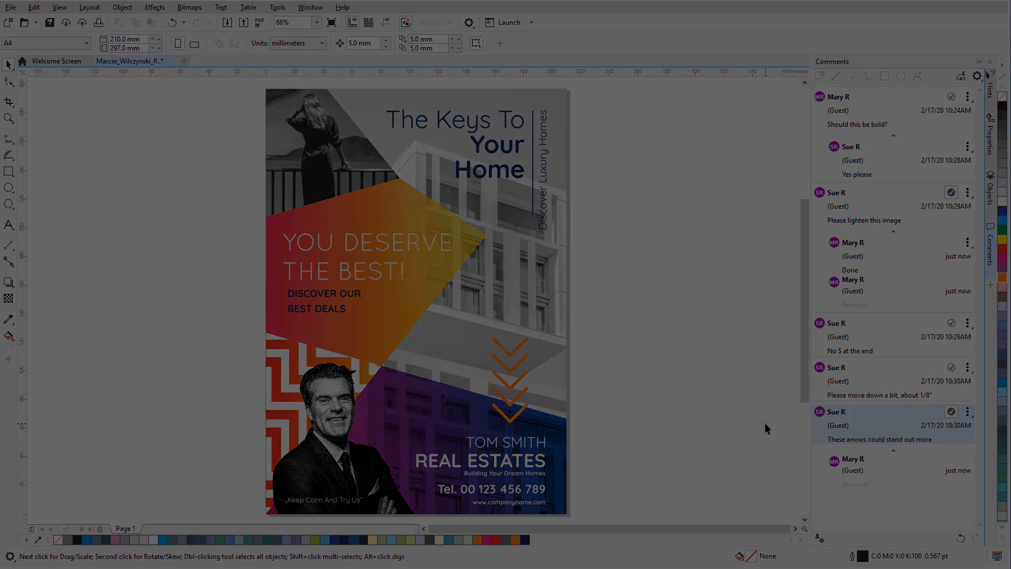